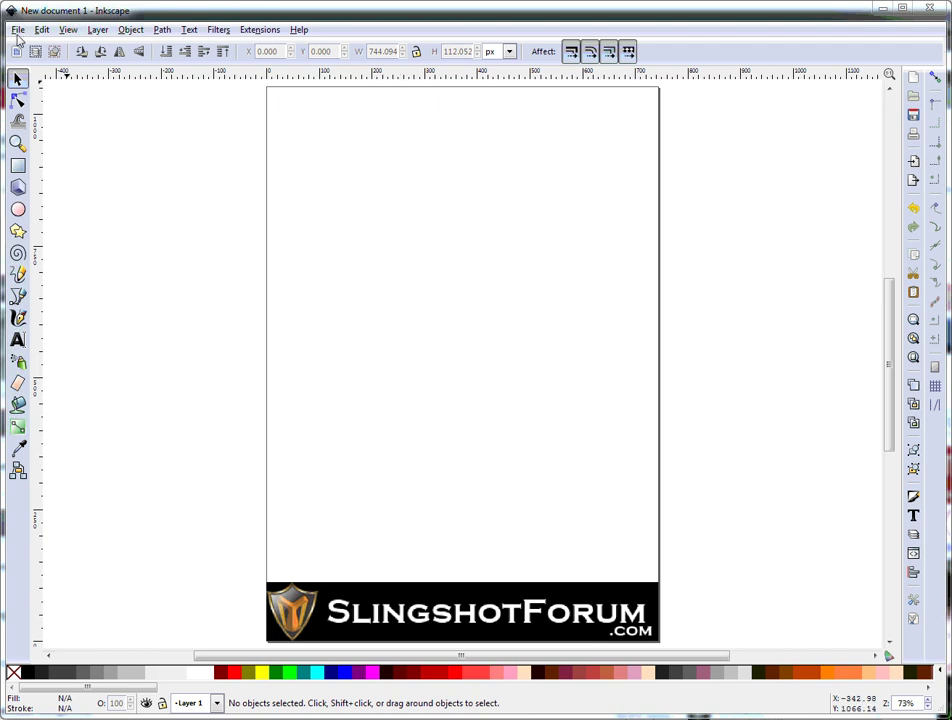
Step: In Document Properties, keep the page size at A4 and set default units to mm
{"action": "left_click", "coordinate": [18, 30]}
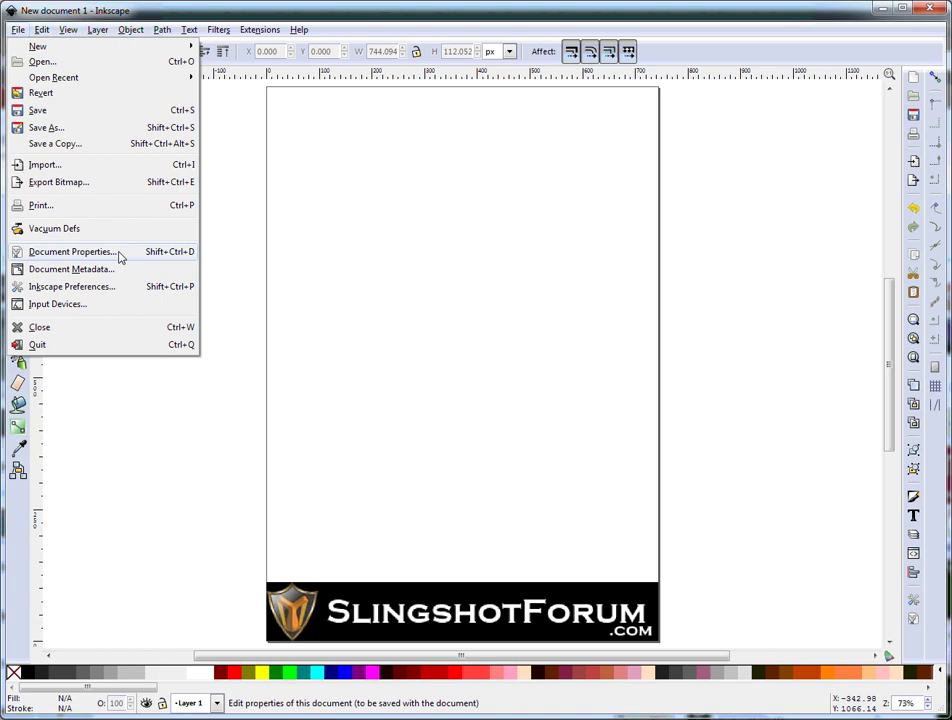
{"action": "left_click", "coordinate": [70, 252]}
{"action": "left_click_drag", "start_coordinate": [666, 29], "coordinate": [401, 149]}
{"action": "left_click", "coordinate": [289, 282]}
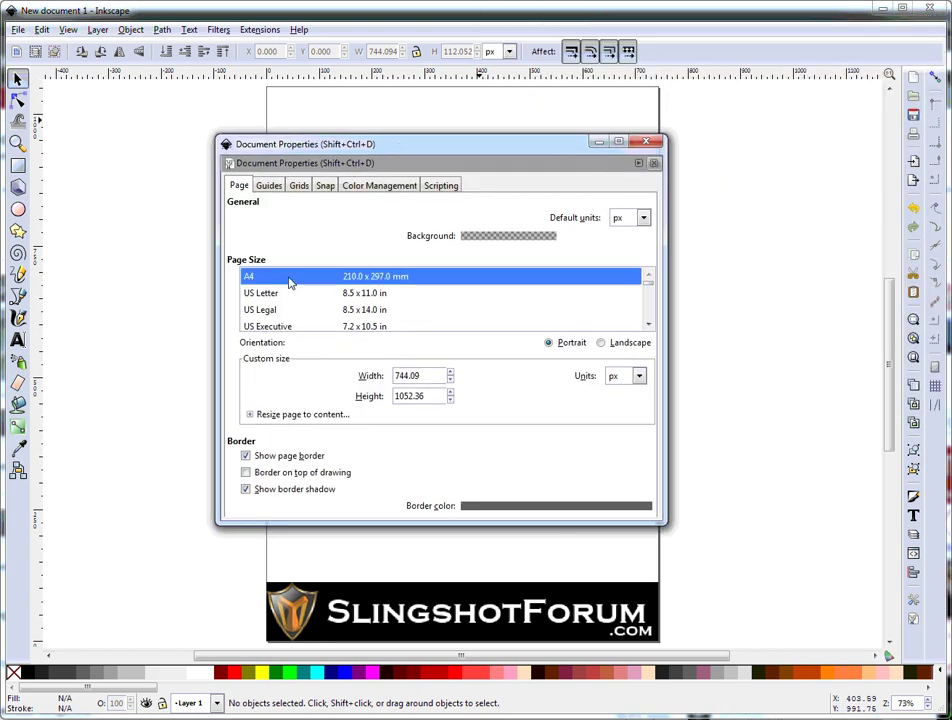
{"action": "left_click", "coordinate": [285, 295]}
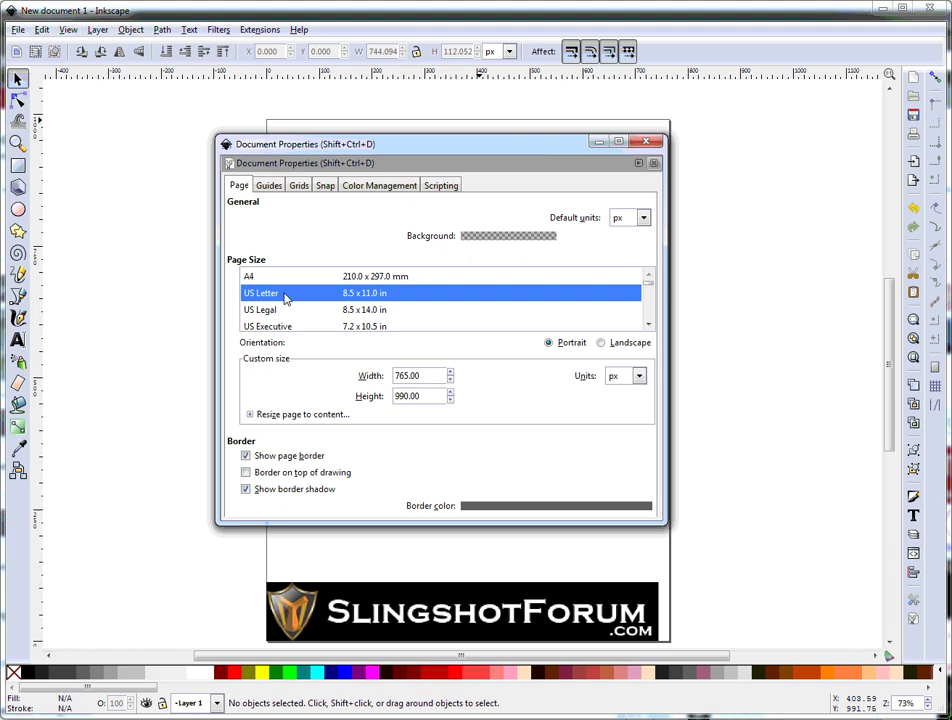
{"action": "left_click", "coordinate": [296, 280]}
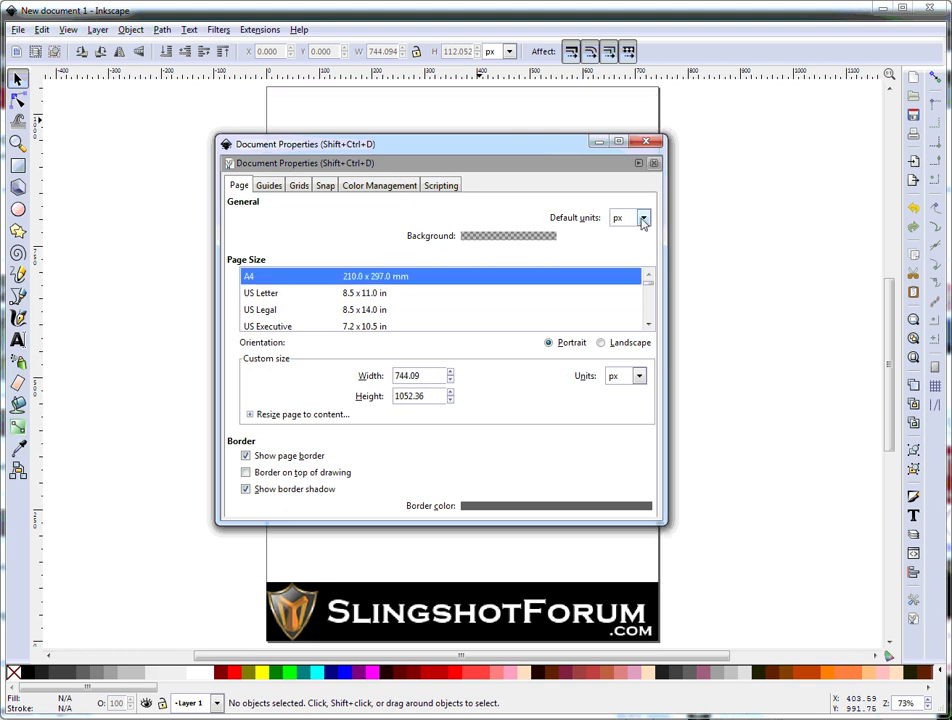
{"action": "left_click", "coordinate": [643, 219]}
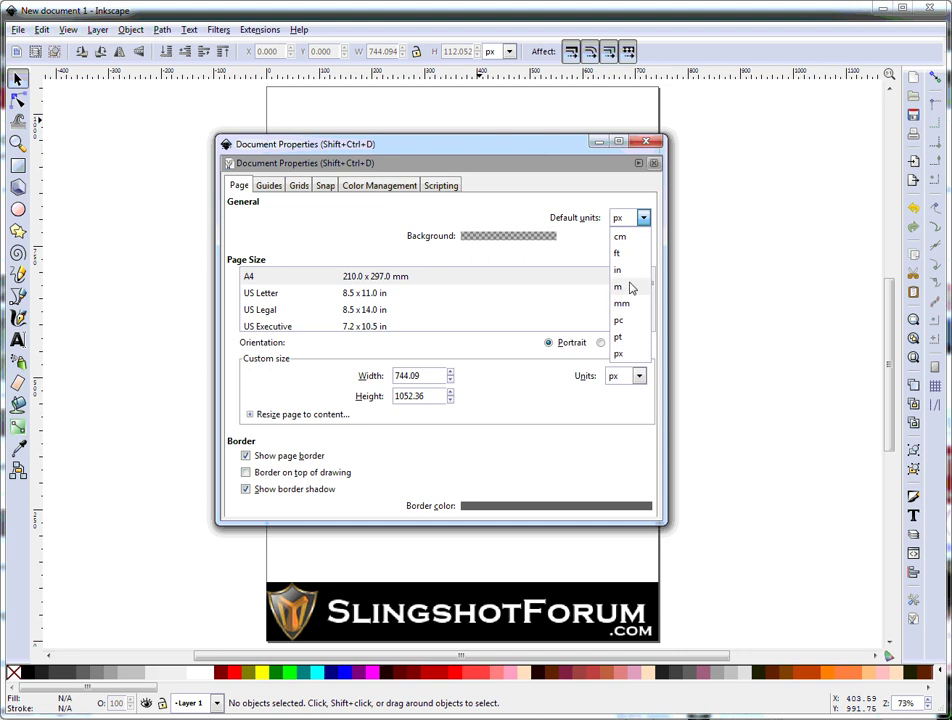
{"action": "left_click", "coordinate": [630, 304]}
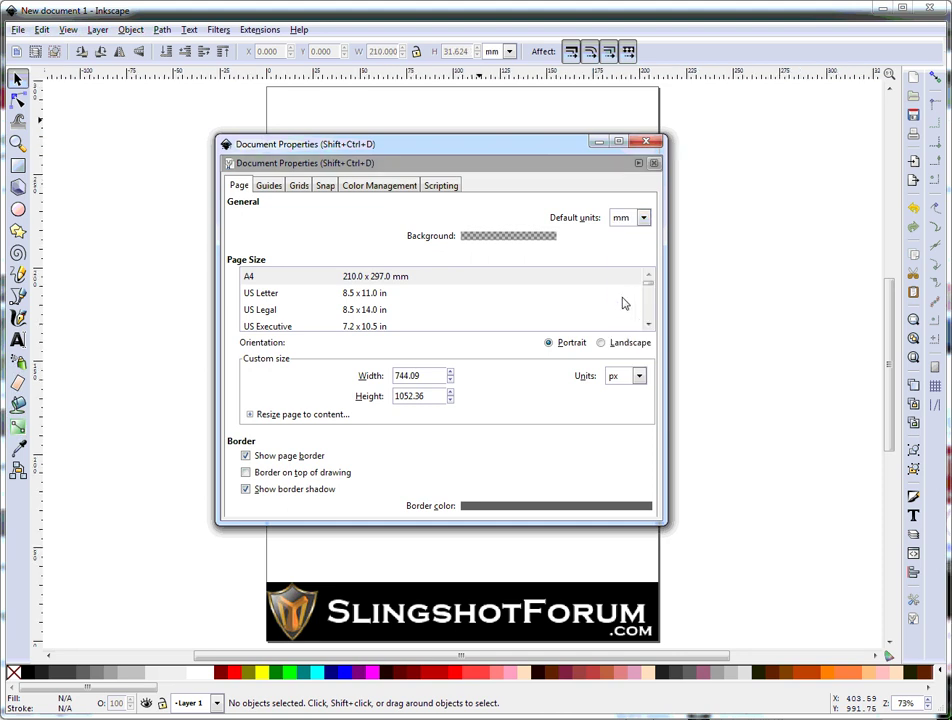
Step: Create a rectangular mm grid with spacing X 5 and Y 5, major line every 2, then close the dialog
{"action": "left_click", "coordinate": [300, 188]}
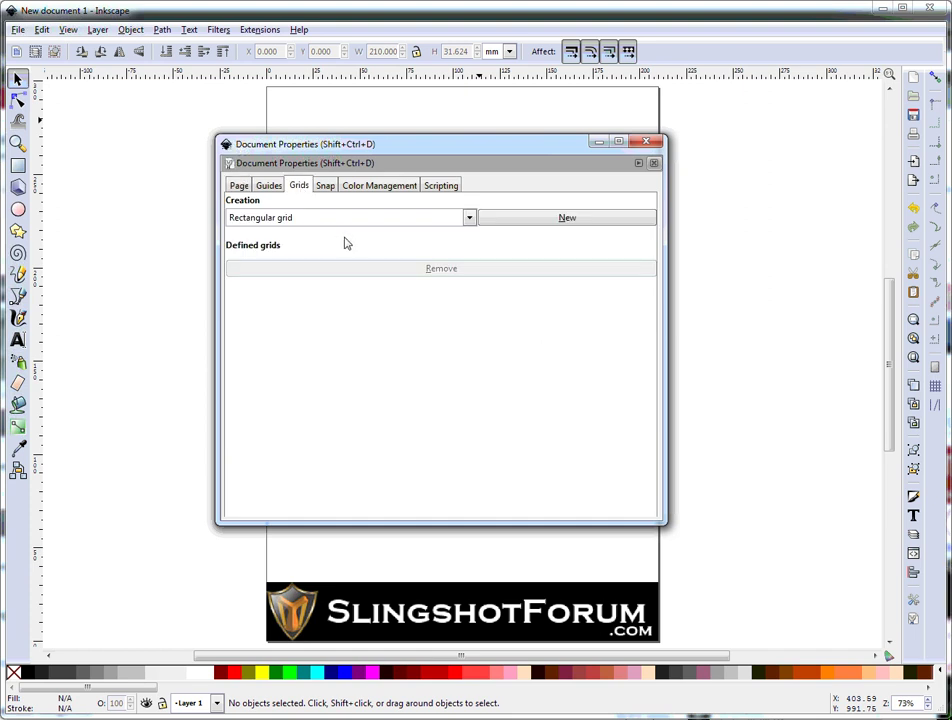
{"action": "left_click", "coordinate": [521, 224]}
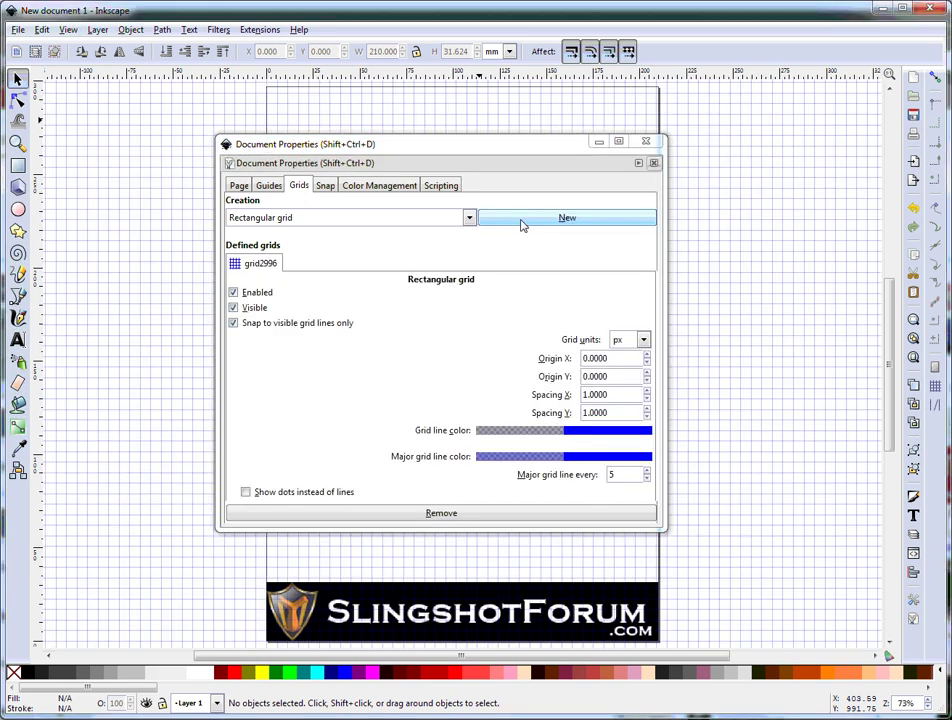
{"action": "left_click", "coordinate": [644, 340]}
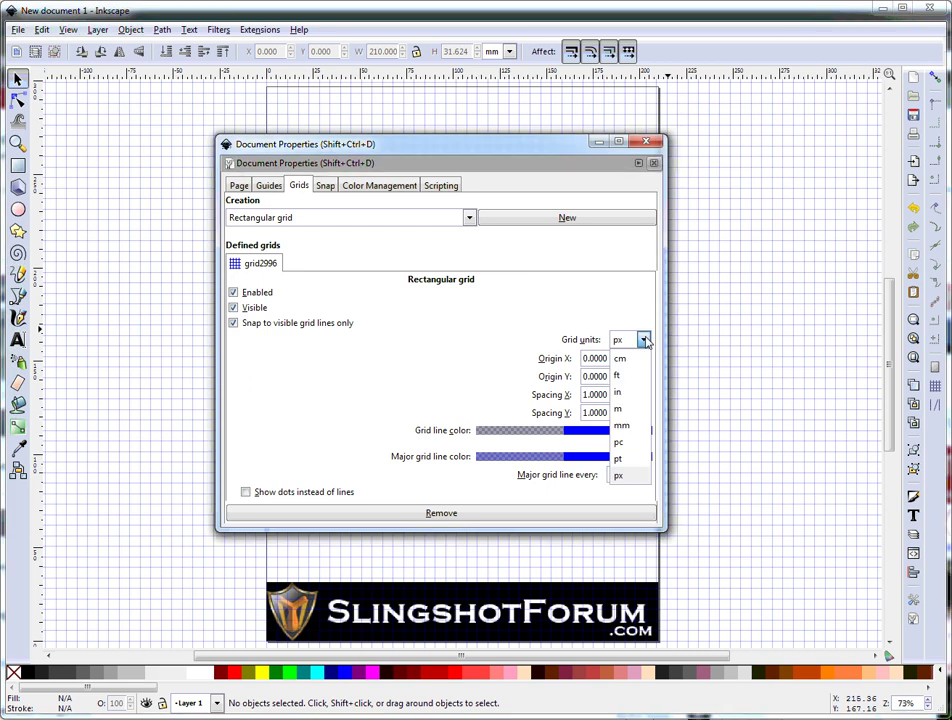
{"action": "left_click", "coordinate": [625, 430]}
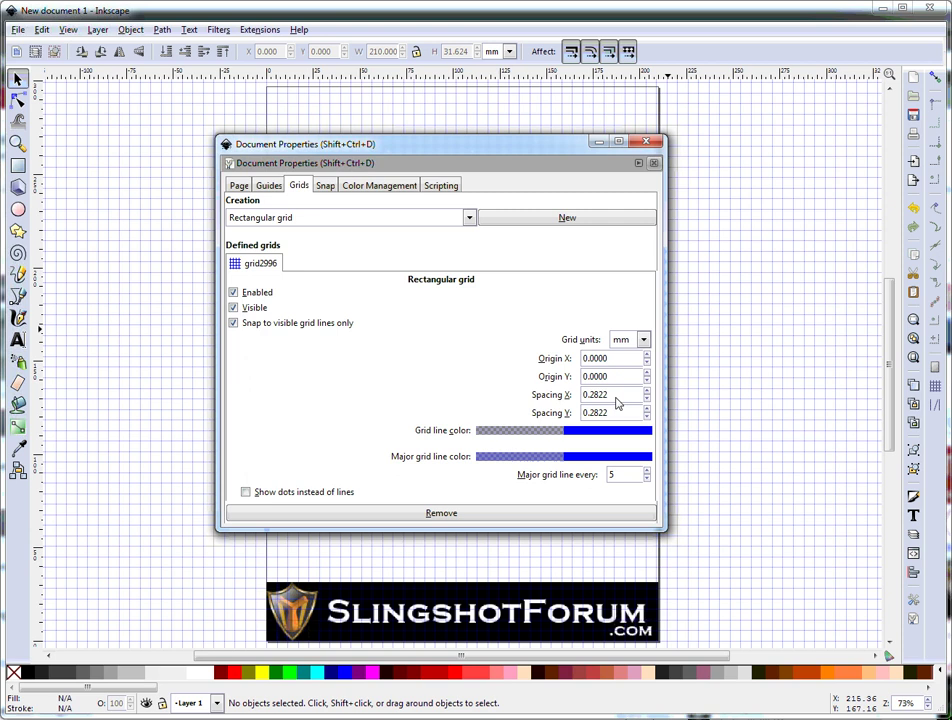
{"action": "left_click_drag", "start_coordinate": [606, 395], "coordinate": [557, 400]}
{"action": "type", "text": "5"}
{"action": "key", "text": "Tab"}
{"action": "type", "text": "5"}
{"action": "key", "text": "Tab"}
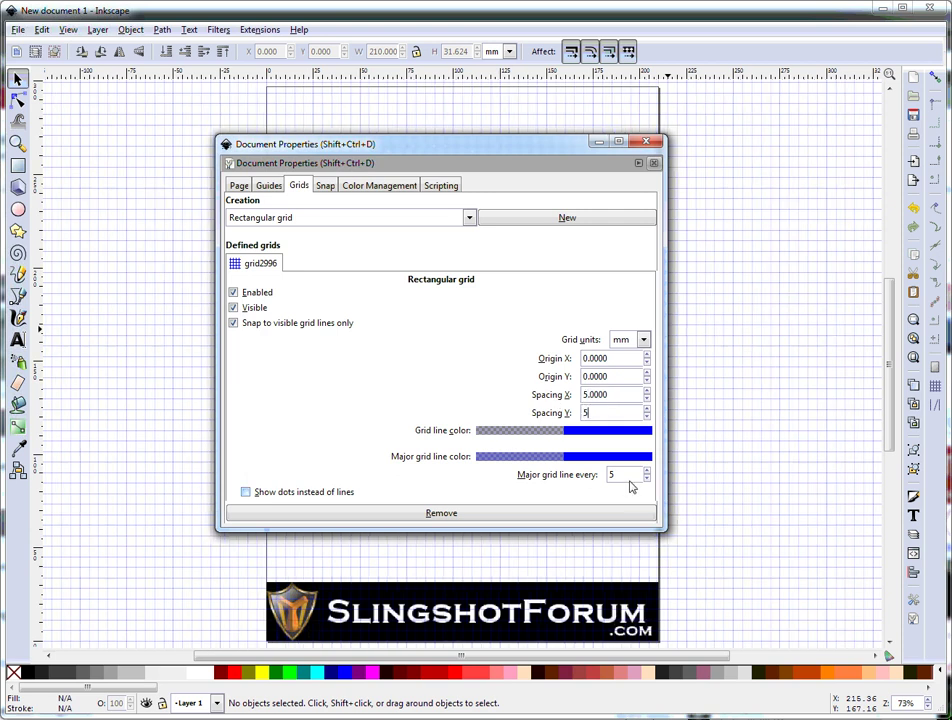
{"action": "type", "text": "2"}
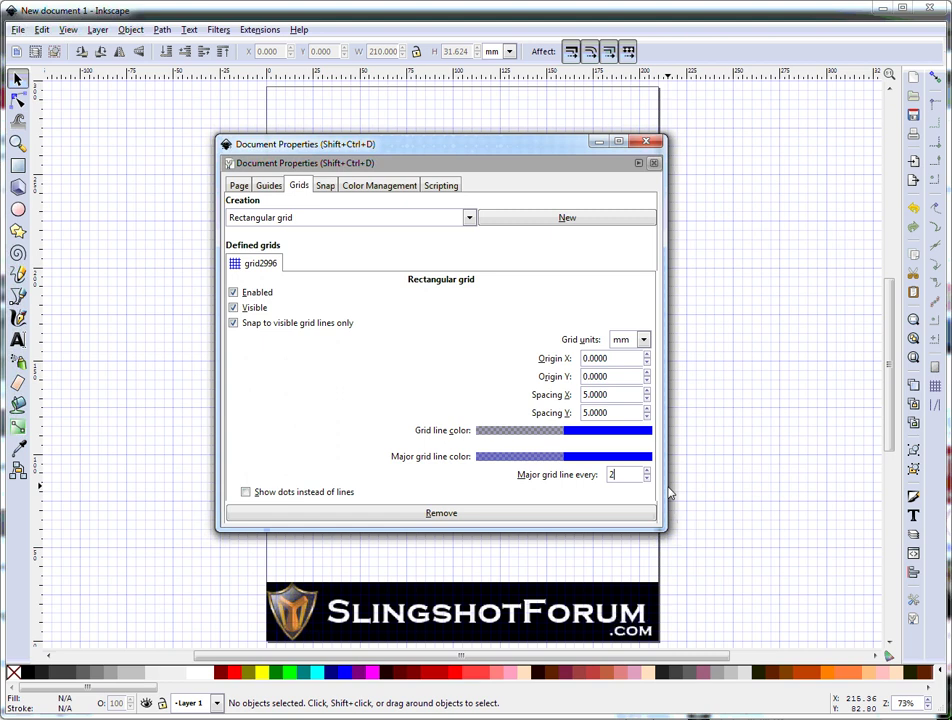
{"action": "left_click", "coordinate": [647, 143]}
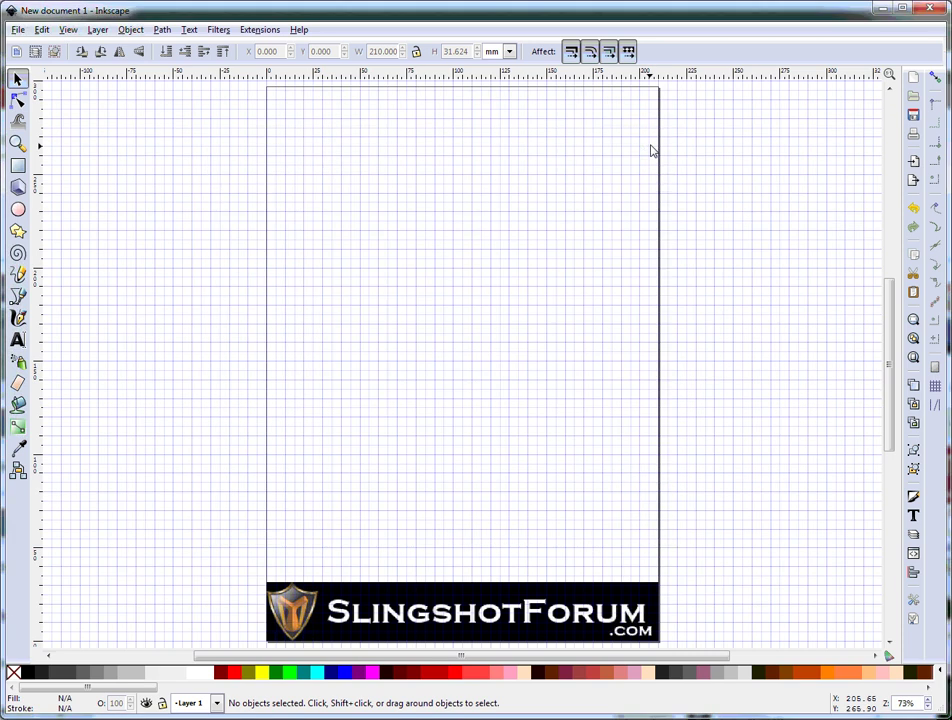
Step: Enable snapping and turn on snapping to grids
{"action": "left_click", "coordinate": [935, 78]}
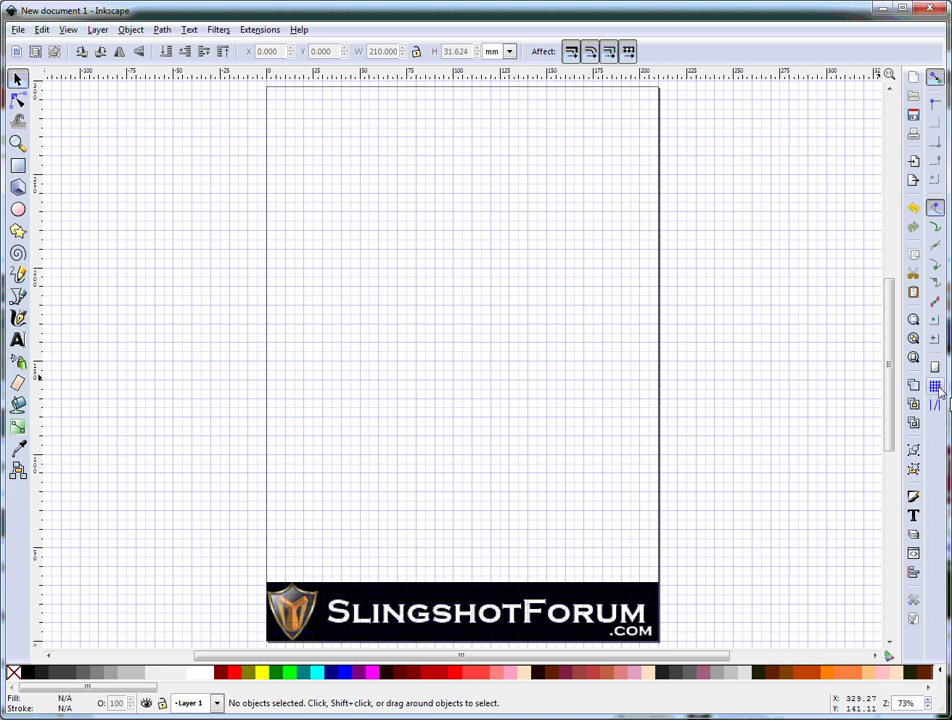
{"action": "left_click", "coordinate": [936, 388]}
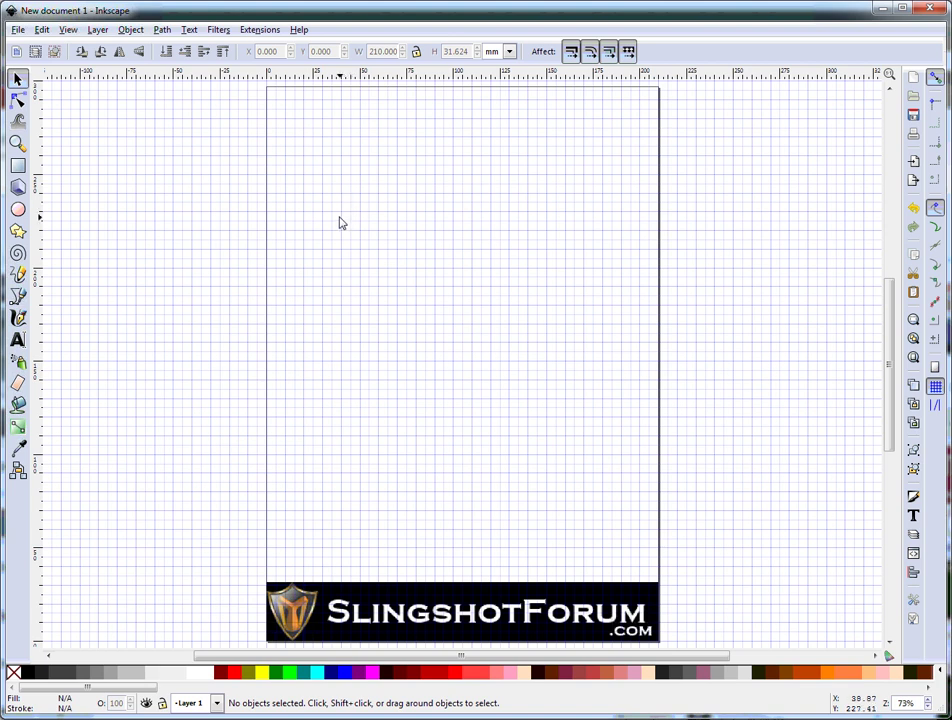
Step: With the Bezier tool, draw two 20 mm horizontal prong-top lines at grid points
{"action": "left_click", "coordinate": [19, 298]}
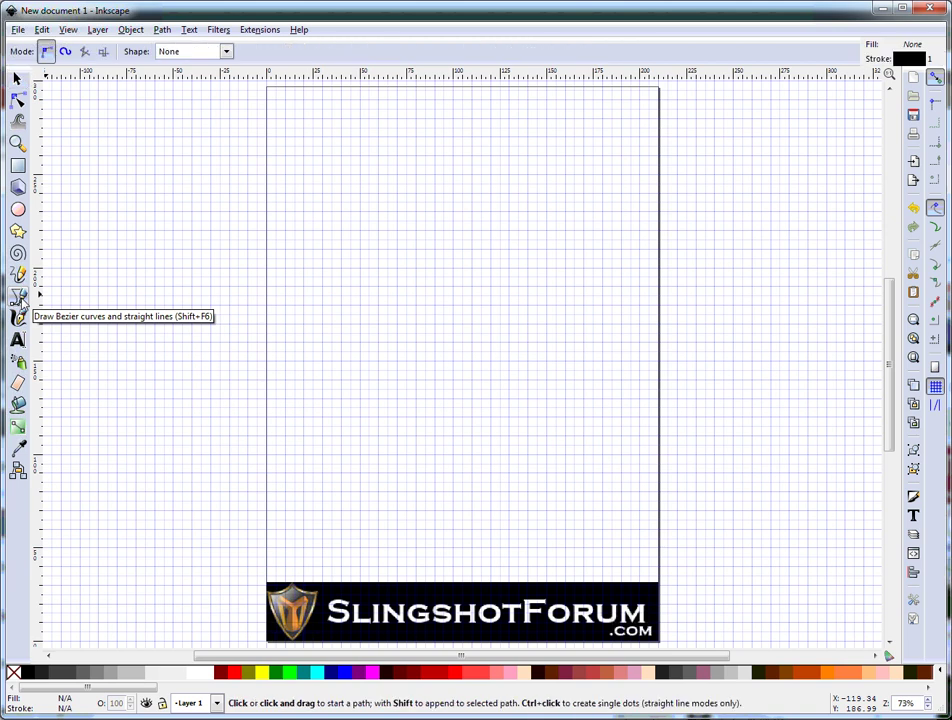
{"action": "left_click", "coordinate": [360, 176]}
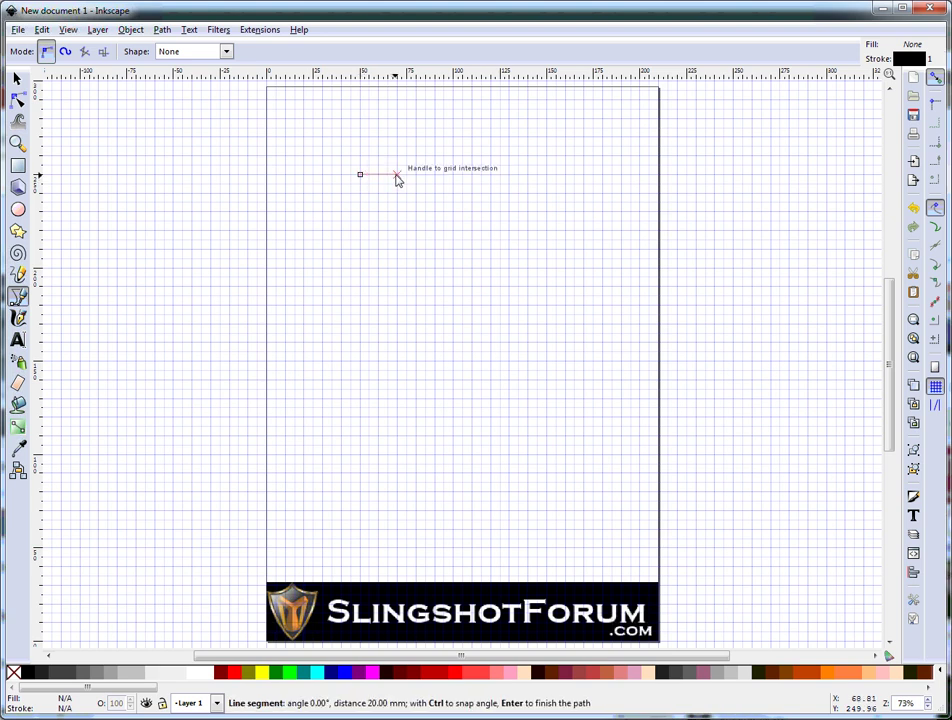
{"action": "left_click", "coordinate": [397, 176]}
{"action": "key", "text": "Return"}
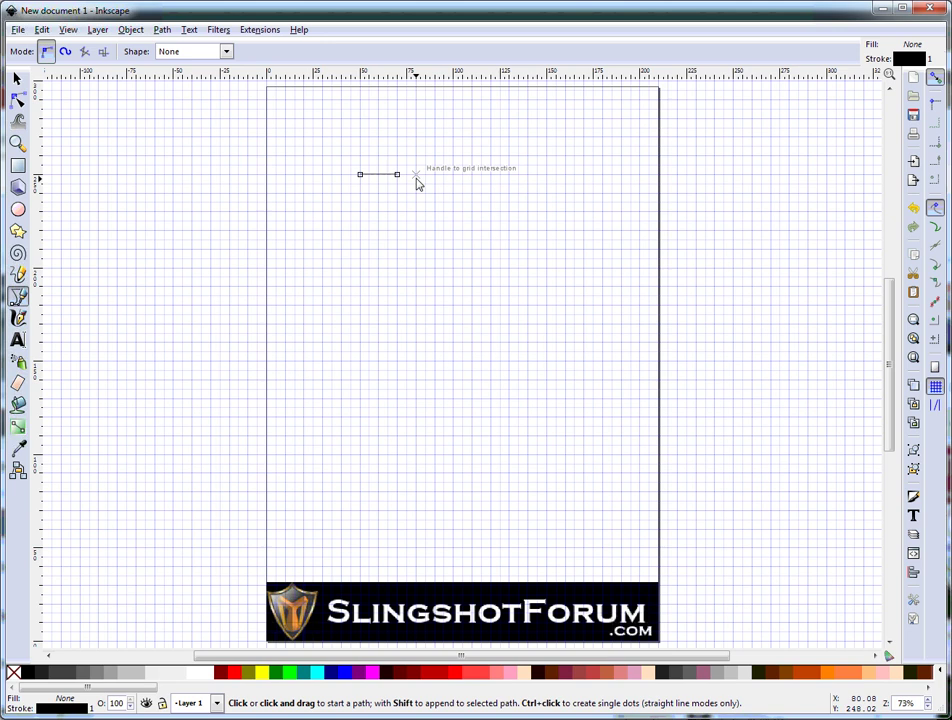
{"action": "left_click", "coordinate": [490, 175]}
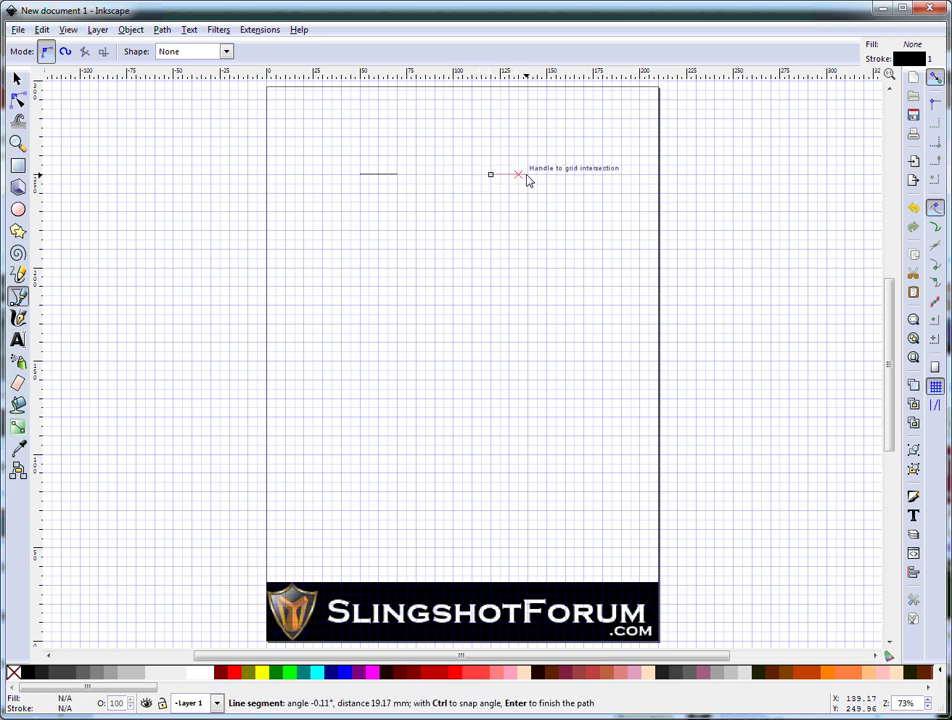
{"action": "left_click", "coordinate": [526, 177]}
{"action": "key", "text": "Return"}
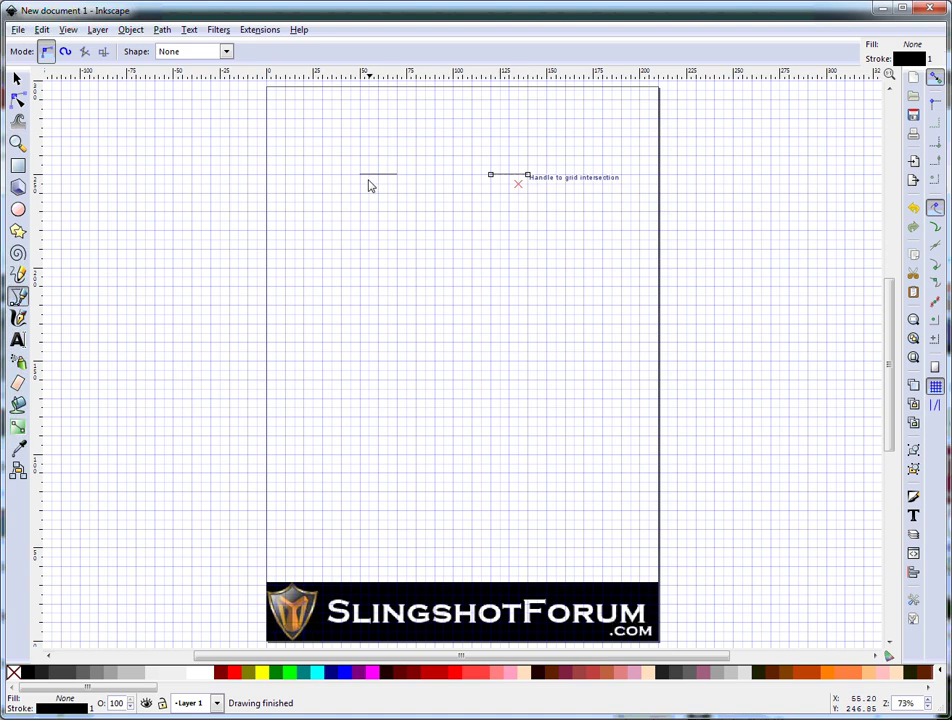
Step: Draw three vertical lines down from the left end of the first line and both ends of the second
{"action": "left_click", "coordinate": [362, 180]}
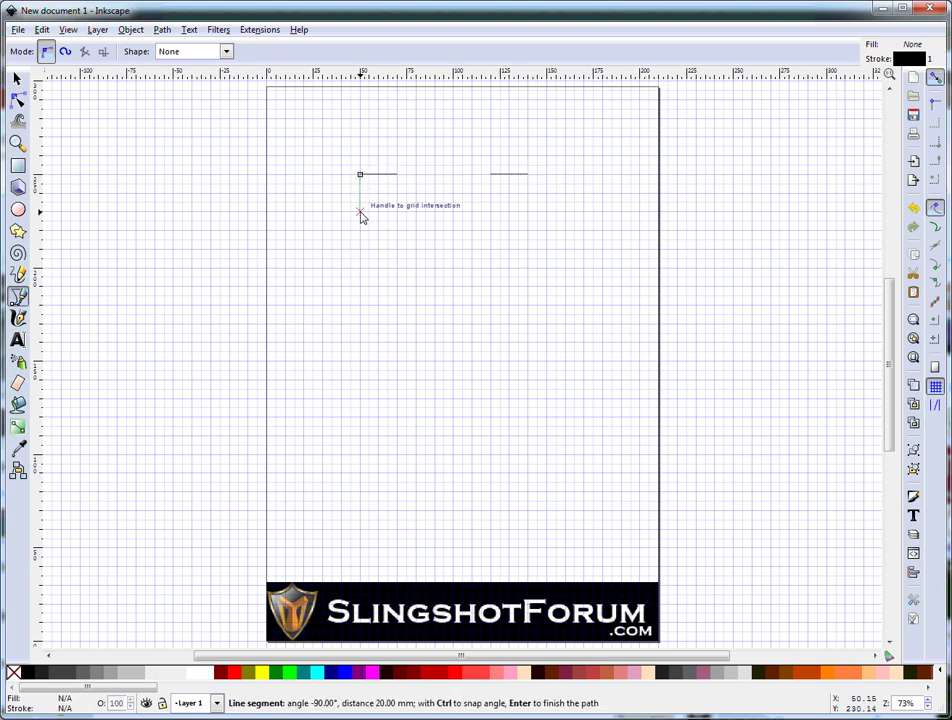
{"action": "left_click", "coordinate": [360, 212]}
{"action": "key", "text": "Return"}
{"action": "left_click", "coordinate": [491, 176]}
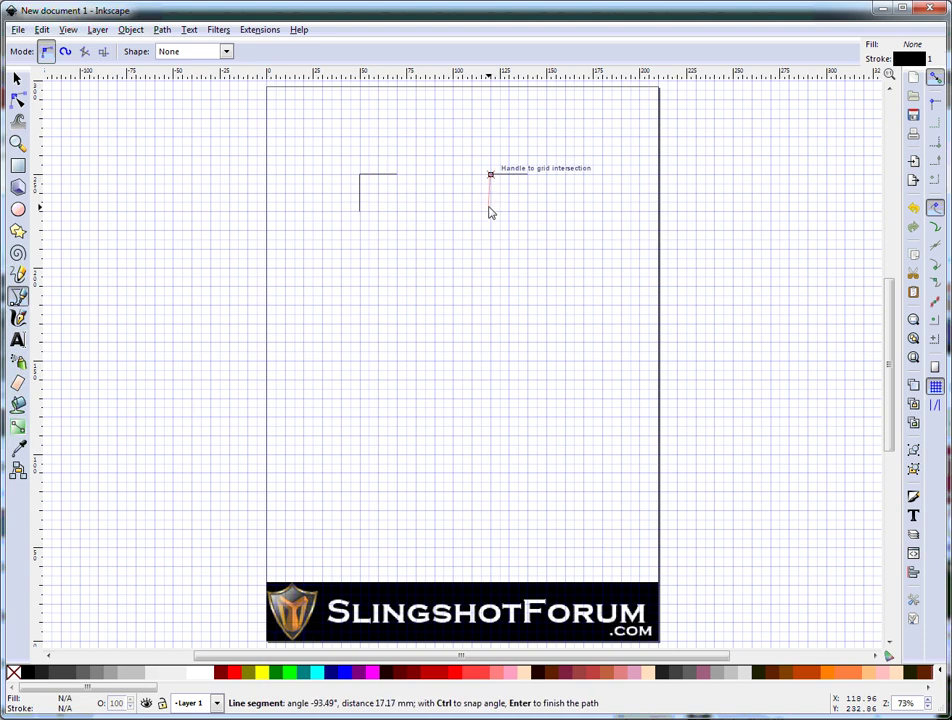
{"action": "left_click", "coordinate": [490, 211]}
{"action": "key", "text": "Return"}
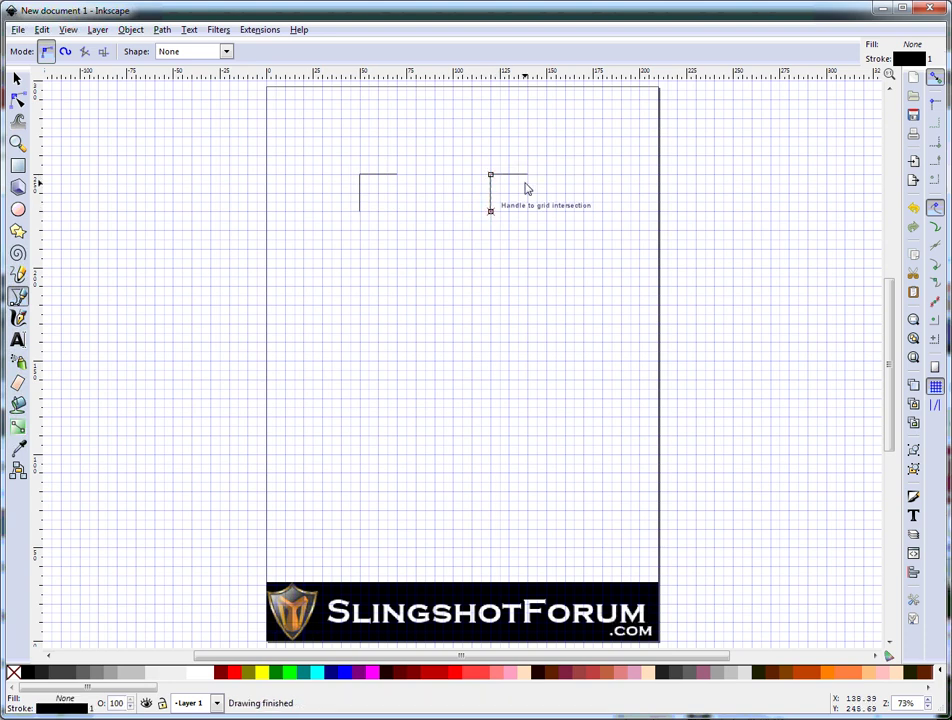
{"action": "left_click", "coordinate": [527, 179]}
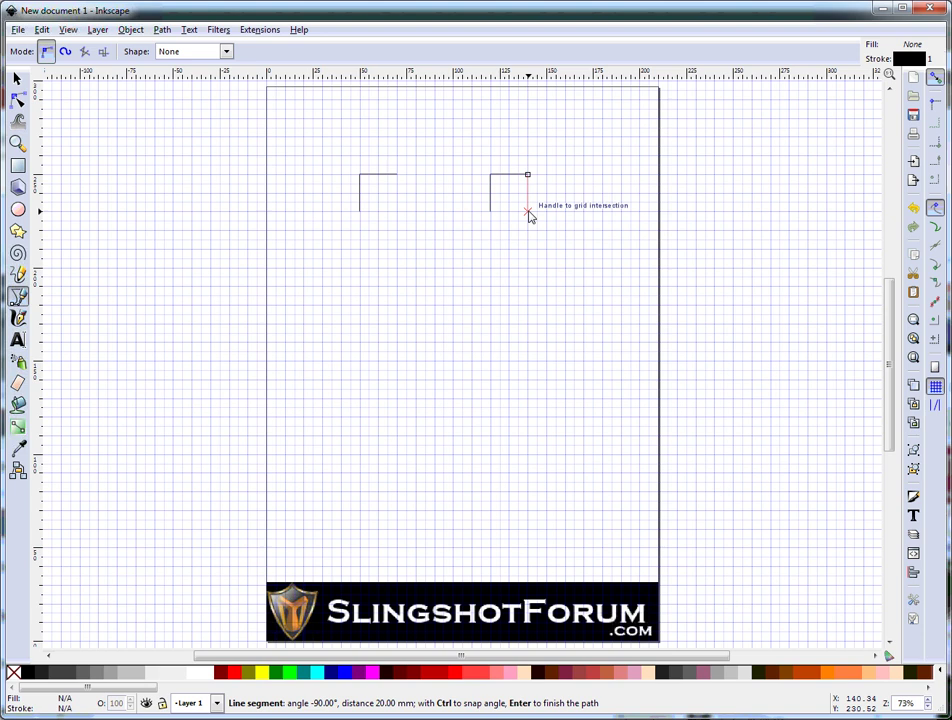
{"action": "left_click", "coordinate": [527, 211]}
{"action": "key", "text": "Return"}
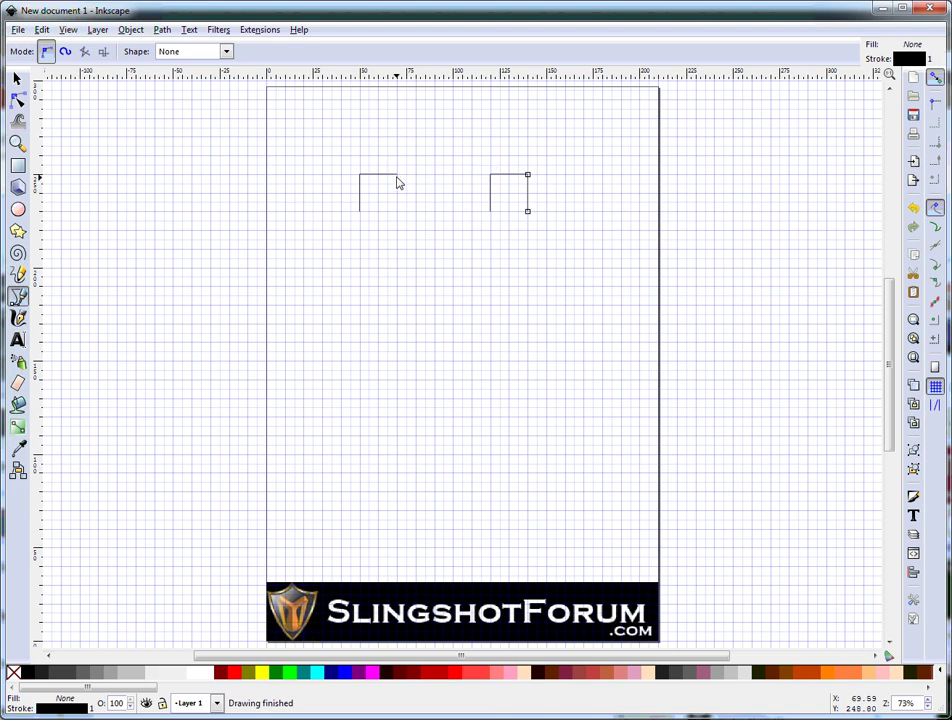
Step: Close the left prong with a 20 mm vertical, add a slanted left side and a crossbar between the boxes
{"action": "left_click", "coordinate": [397, 181]}
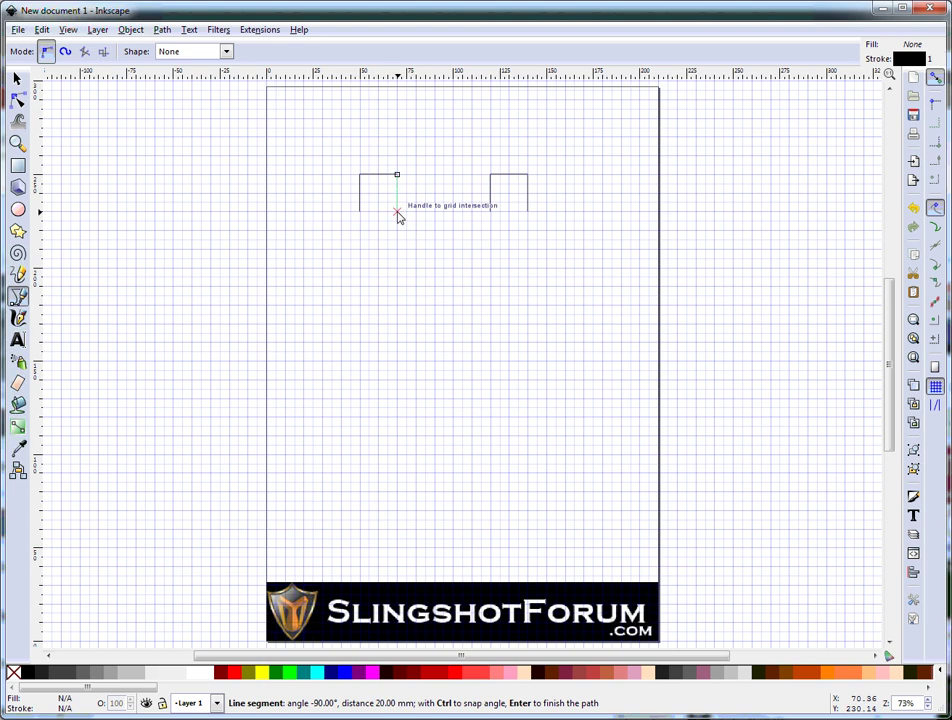
{"action": "left_click", "coordinate": [397, 213]}
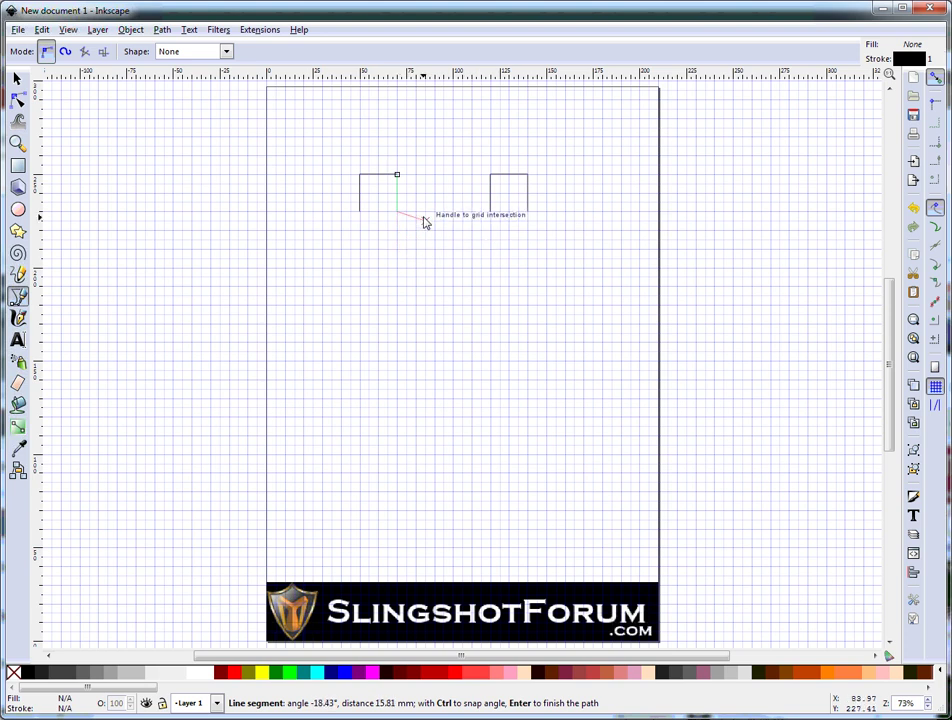
{"action": "key", "text": "Return"}
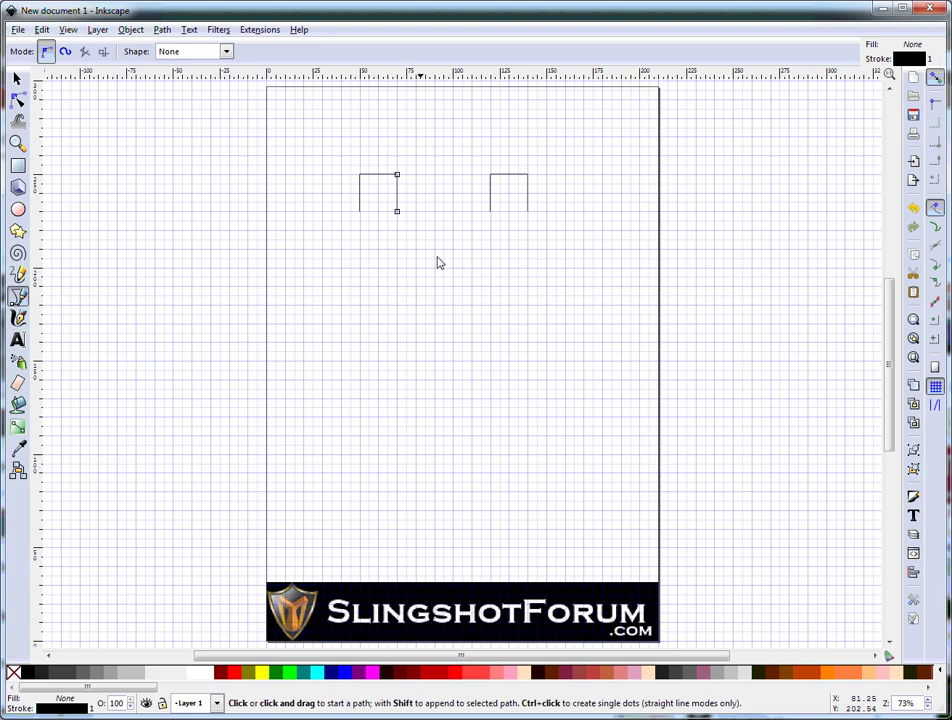
{"action": "left_click", "coordinate": [361, 215]}
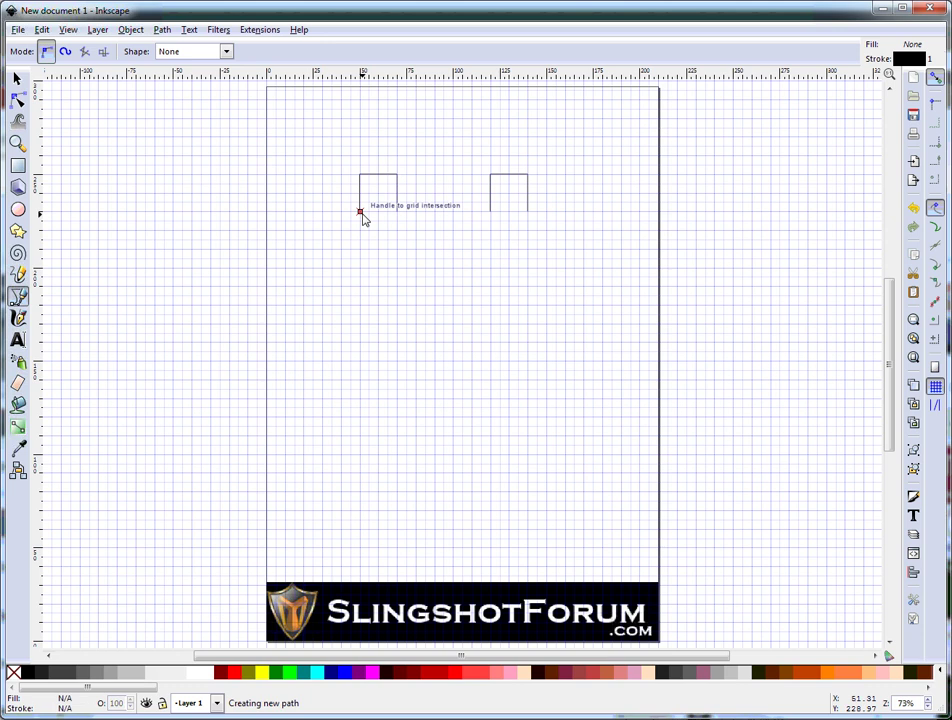
{"action": "double_click", "coordinate": [380, 273]}
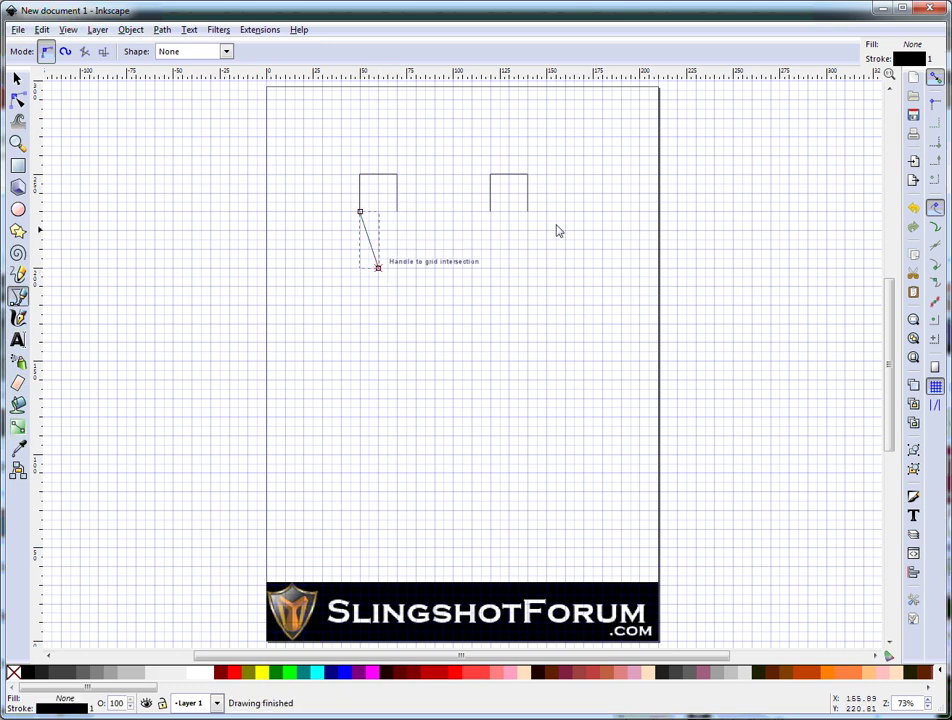
{"action": "left_click", "coordinate": [398, 213]}
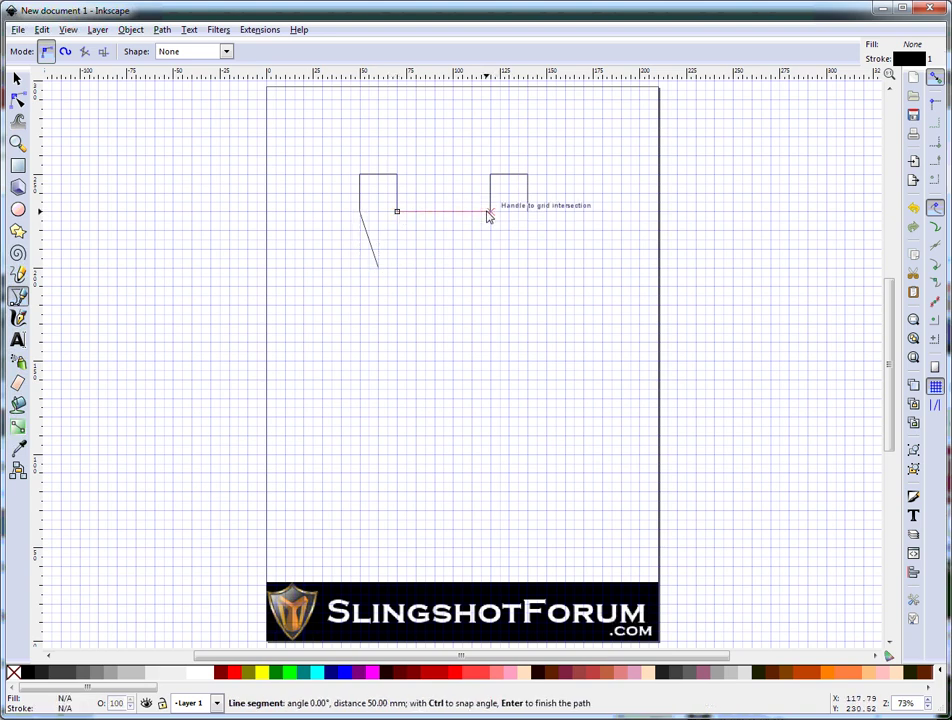
{"action": "left_click", "coordinate": [490, 212]}
{"action": "right_click", "coordinate": [463, 240]}
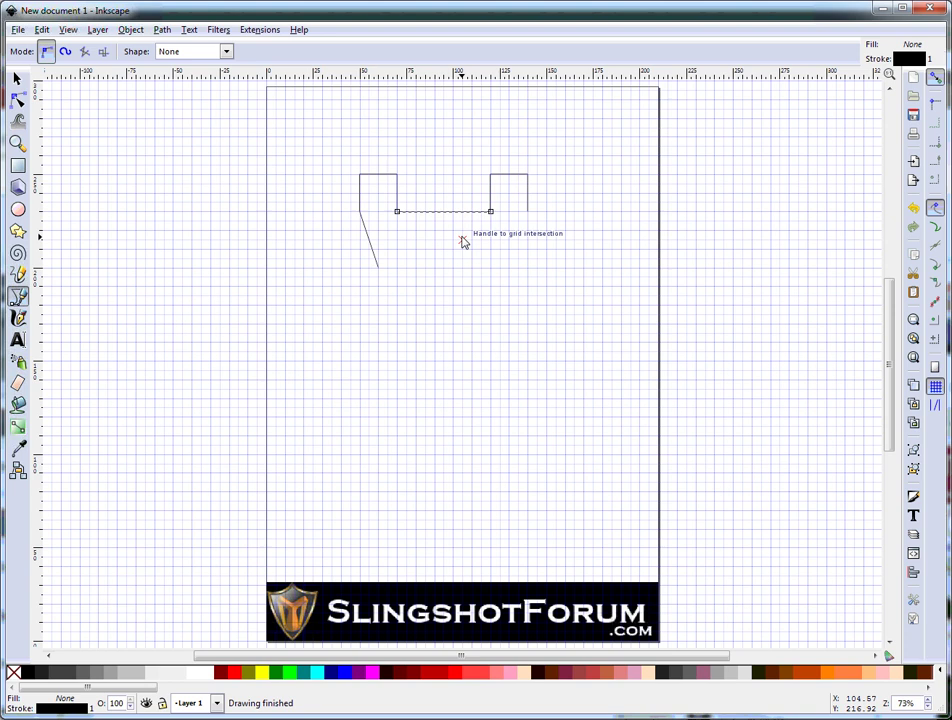
Step: Draw the handle's flat bottom and join it with diagonals to both fork sides
{"action": "left_click", "coordinate": [416, 400]}
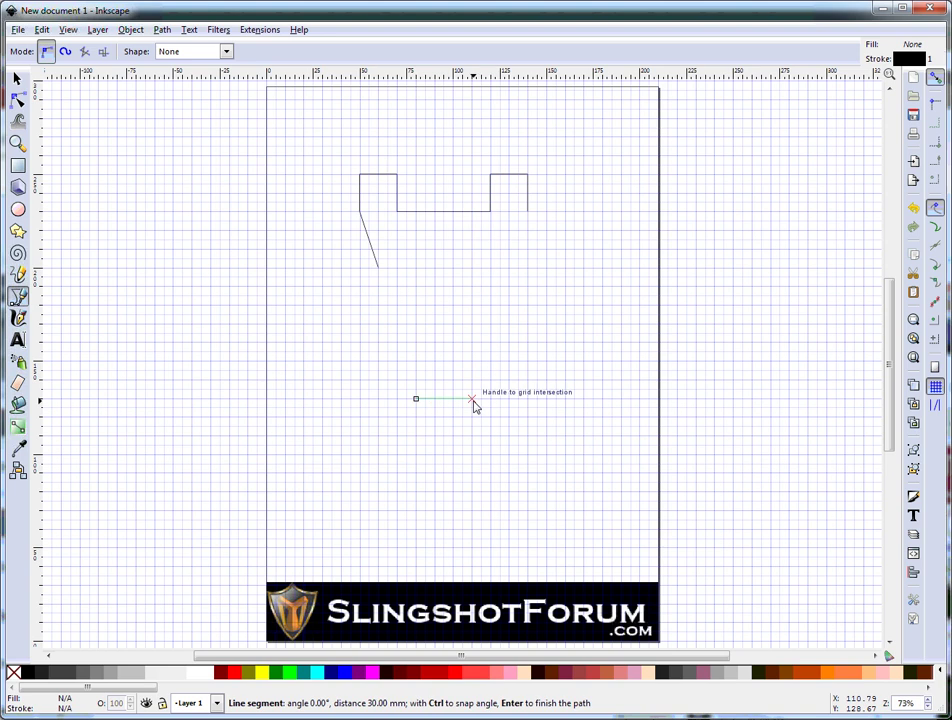
{"action": "double_click", "coordinate": [474, 404]}
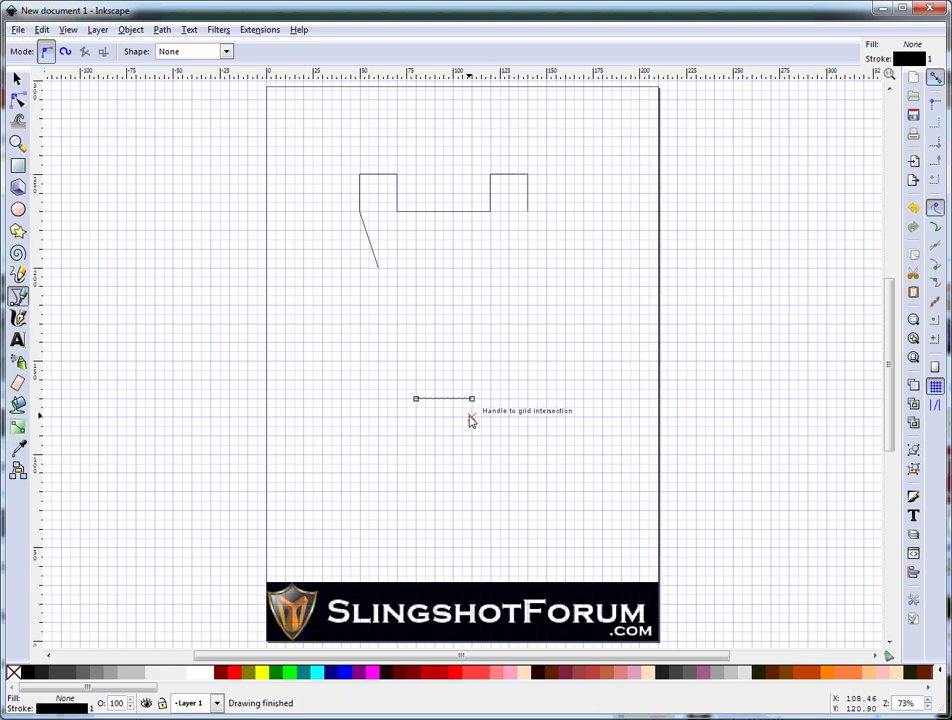
{"action": "left_click", "coordinate": [417, 400]}
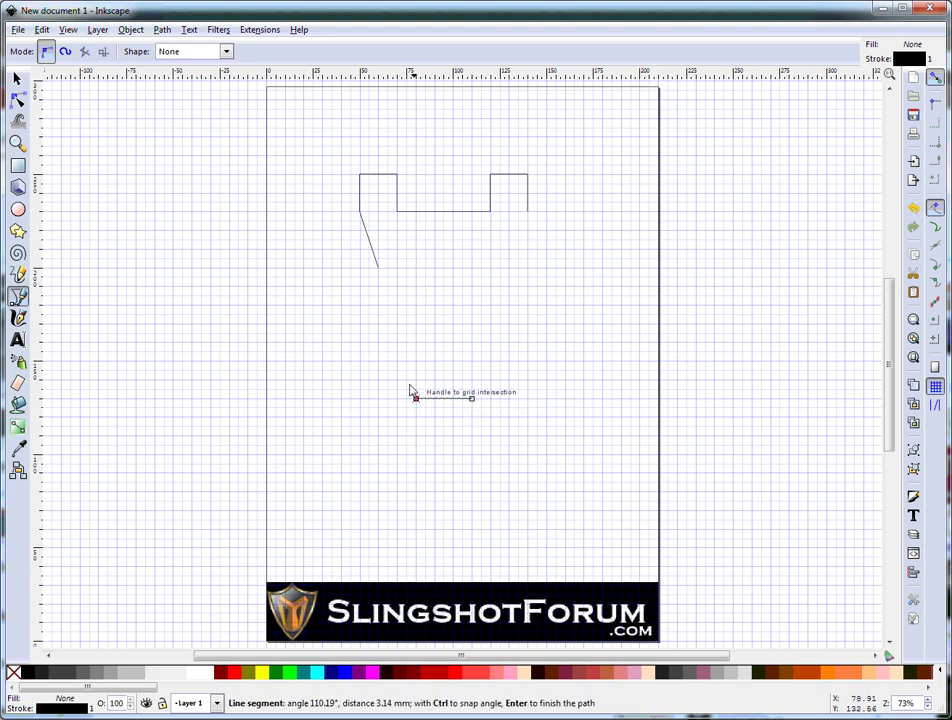
{"action": "left_click", "coordinate": [379, 270]}
{"action": "right_click", "coordinate": [479, 309]}
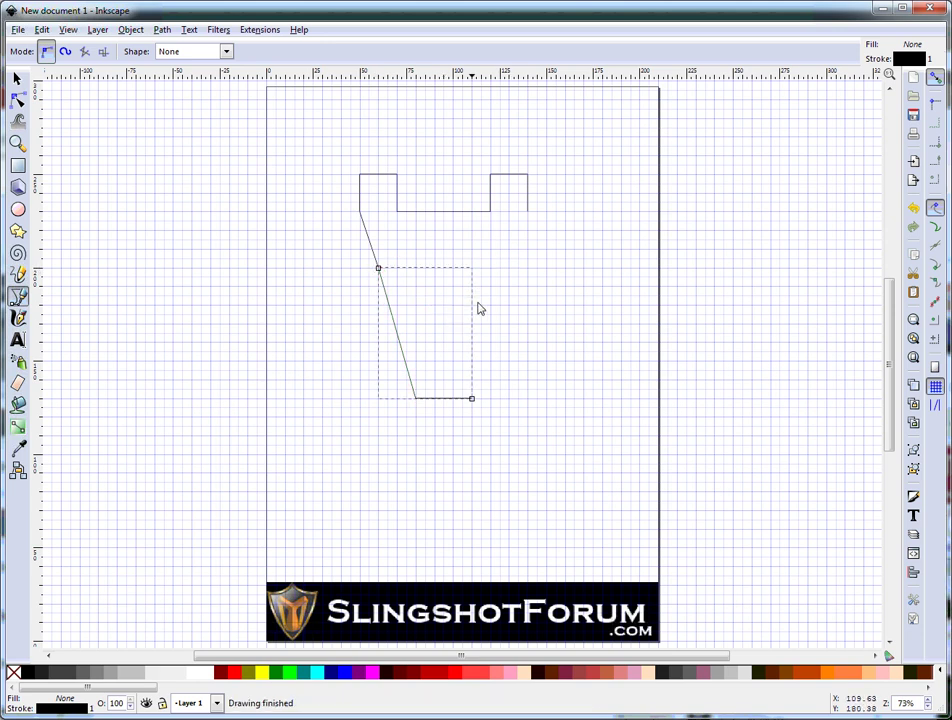
{"action": "left_click", "coordinate": [528, 215]}
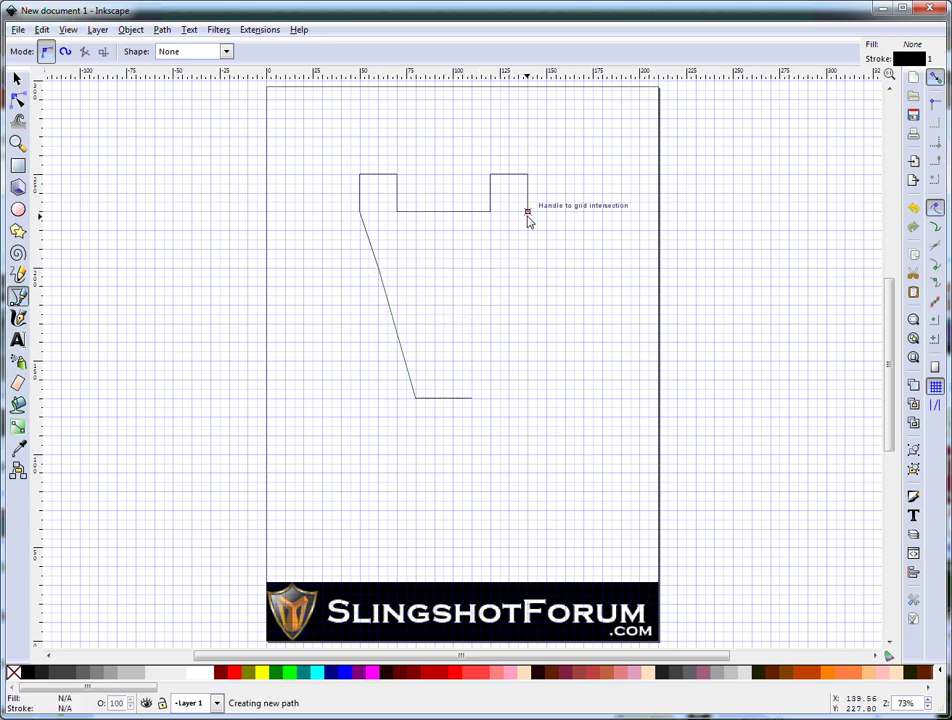
{"action": "double_click", "coordinate": [506, 272]}
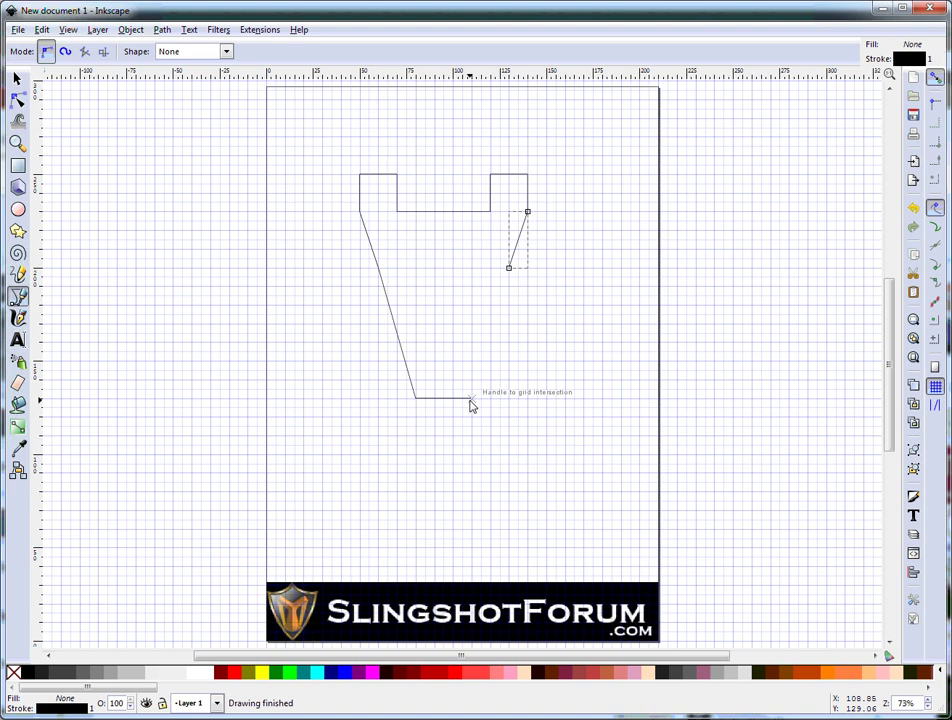
{"action": "left_click", "coordinate": [472, 401]}
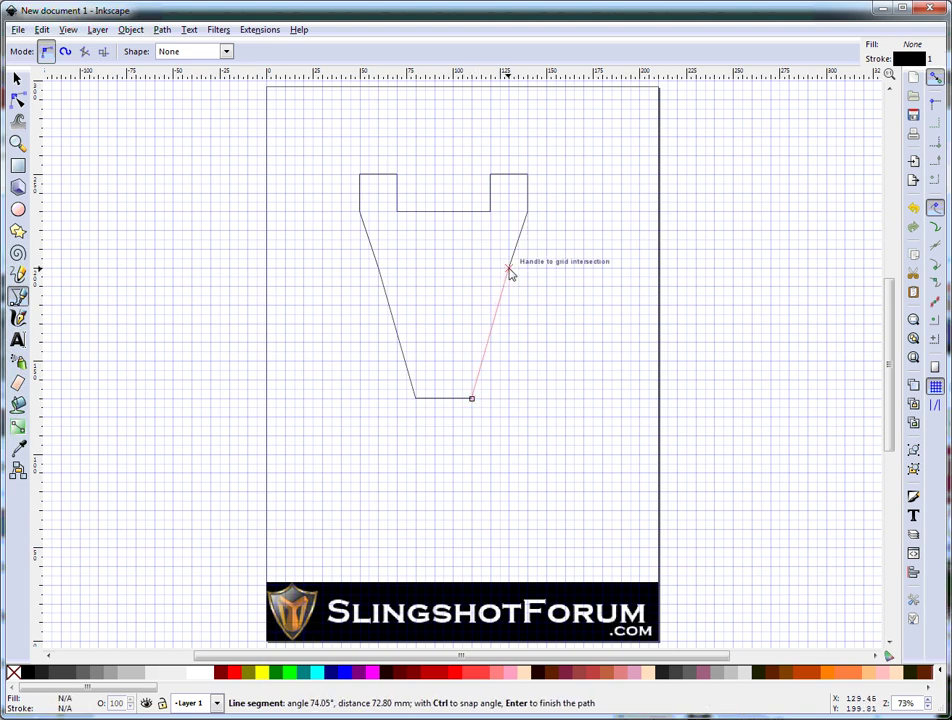
{"action": "left_click", "coordinate": [508, 268]}
{"action": "key", "text": "Return"}
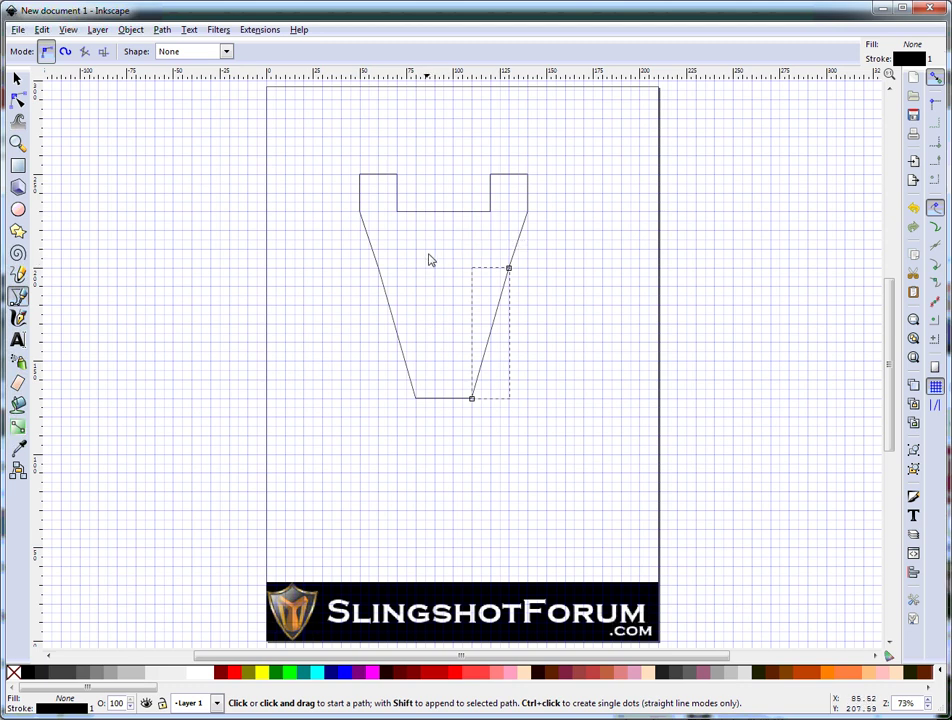
Step: With the Node tool, drag the crossbar down into a U and even out both end handles
{"action": "left_click", "coordinate": [22, 102]}
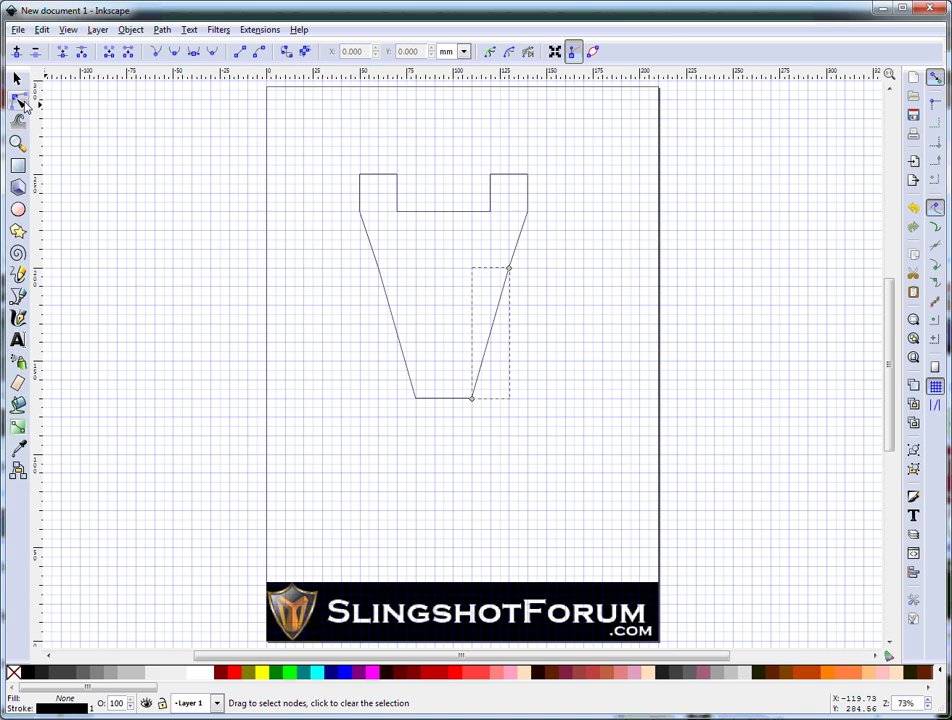
{"action": "left_click", "coordinate": [446, 212]}
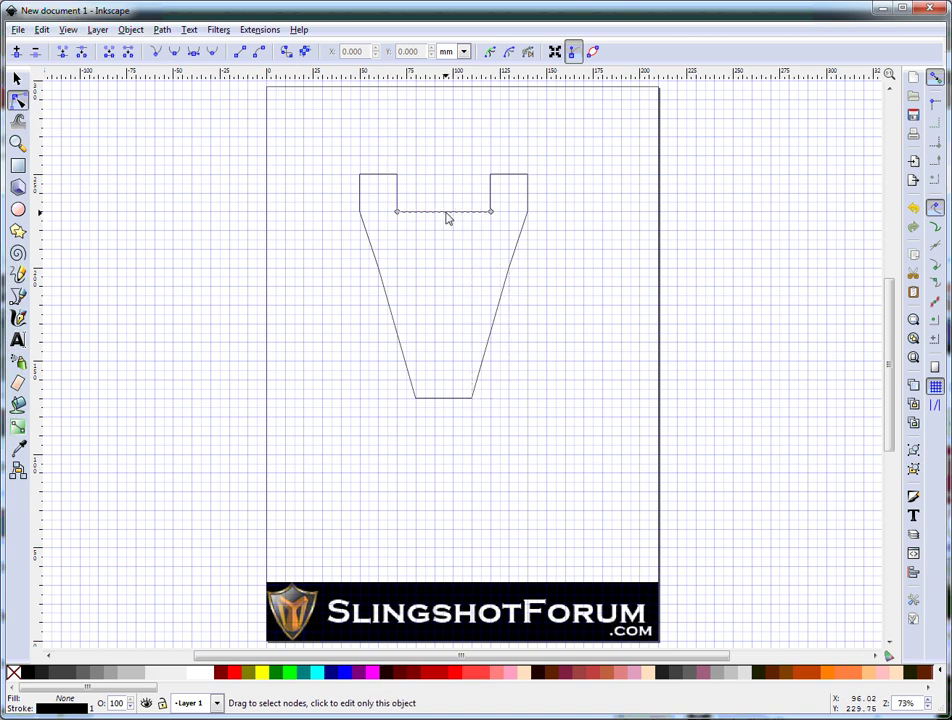
{"action": "left_click_drag", "start_coordinate": [445, 218], "coordinate": [447, 261]}
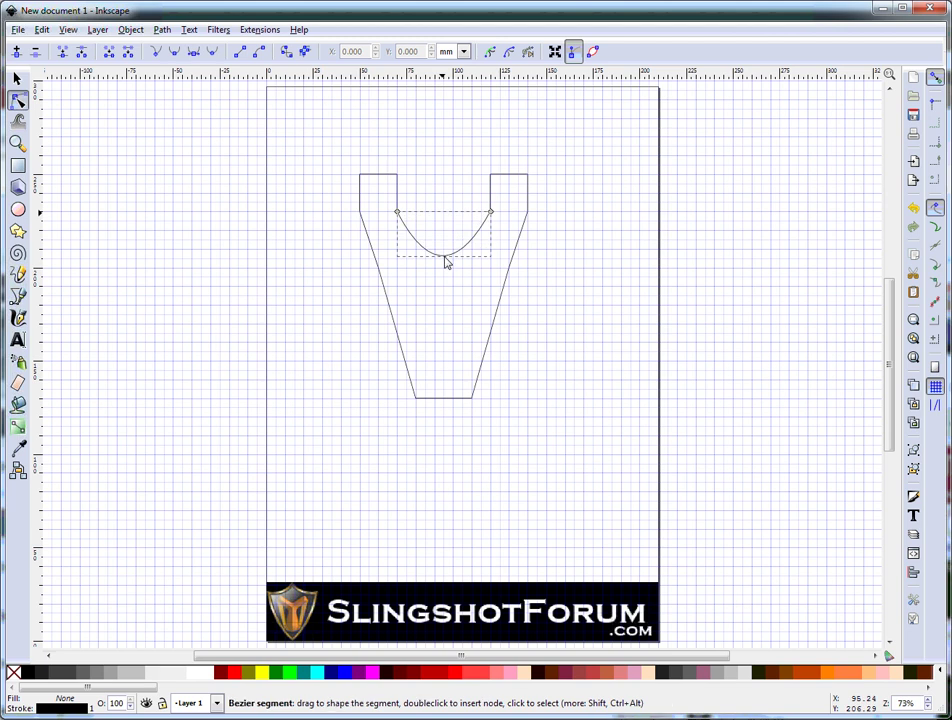
{"action": "left_click", "coordinate": [398, 214]}
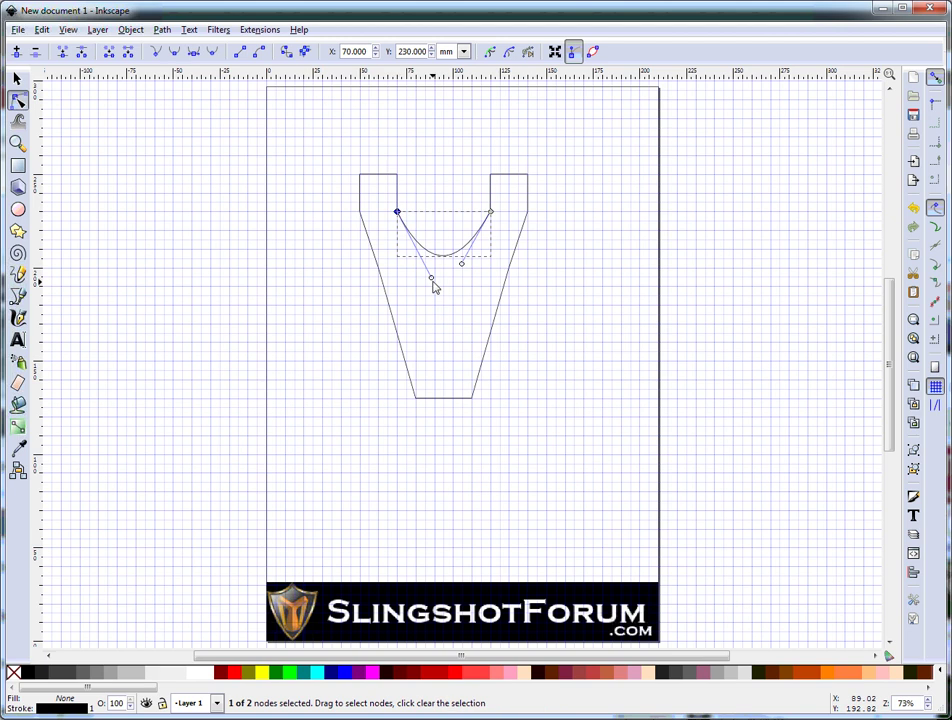
{"action": "left_click_drag", "start_coordinate": [432, 279], "coordinate": [399, 273]}
{"action": "left_click_drag", "start_coordinate": [463, 270], "coordinate": [493, 276]}
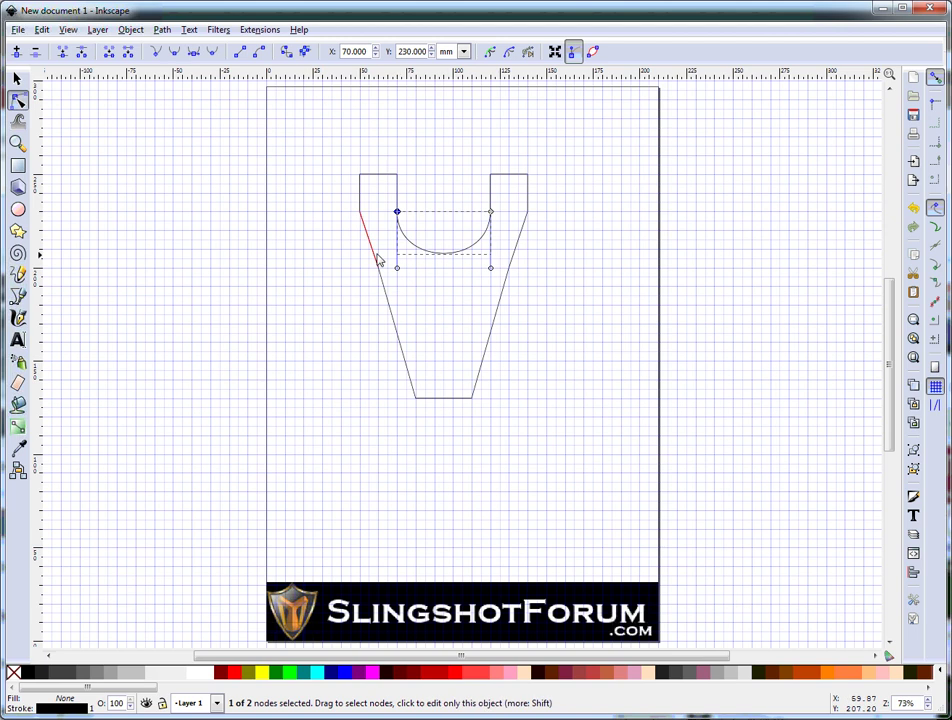
Step: Bend the left and right upper frame sides inward into concave finger grooves
{"action": "left_click", "coordinate": [374, 256]}
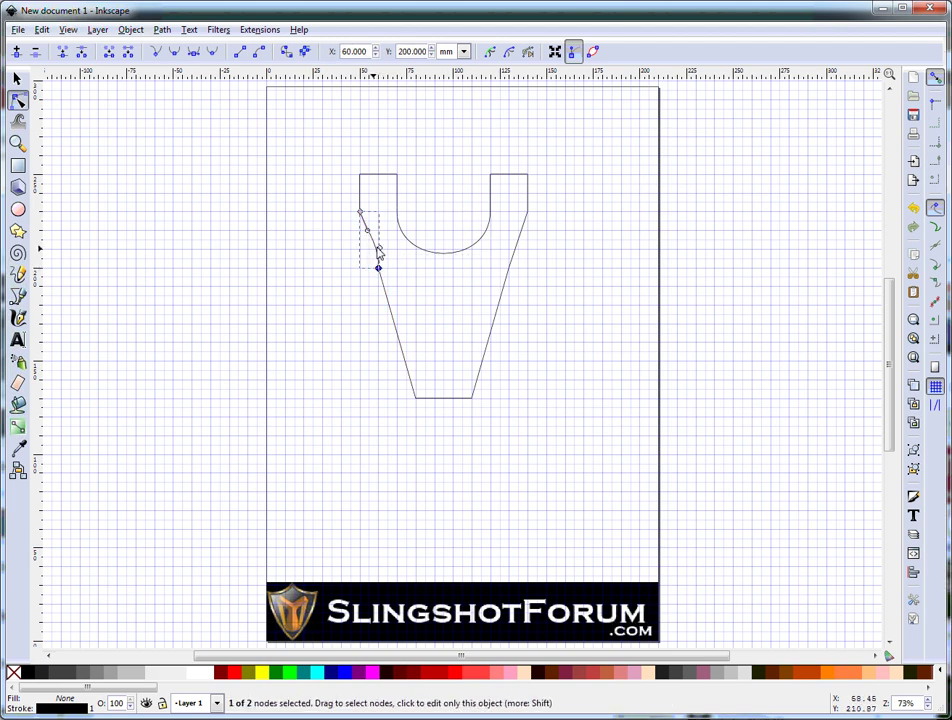
{"action": "left_click_drag", "start_coordinate": [370, 233], "coordinate": [397, 255]}
{"action": "left_click", "coordinate": [514, 255]}
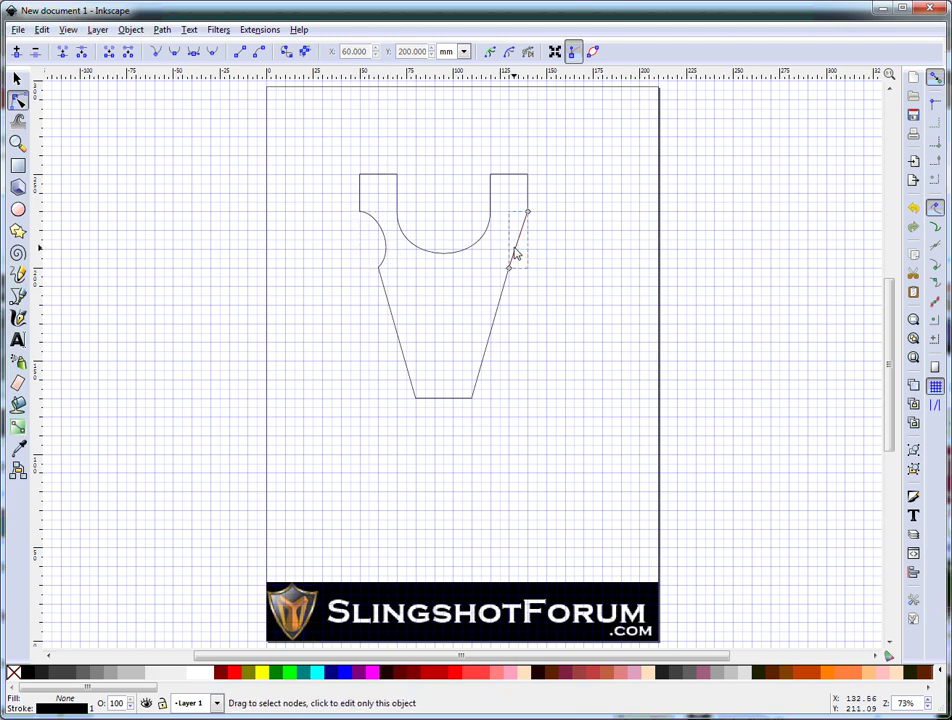
{"action": "left_click", "coordinate": [528, 213]}
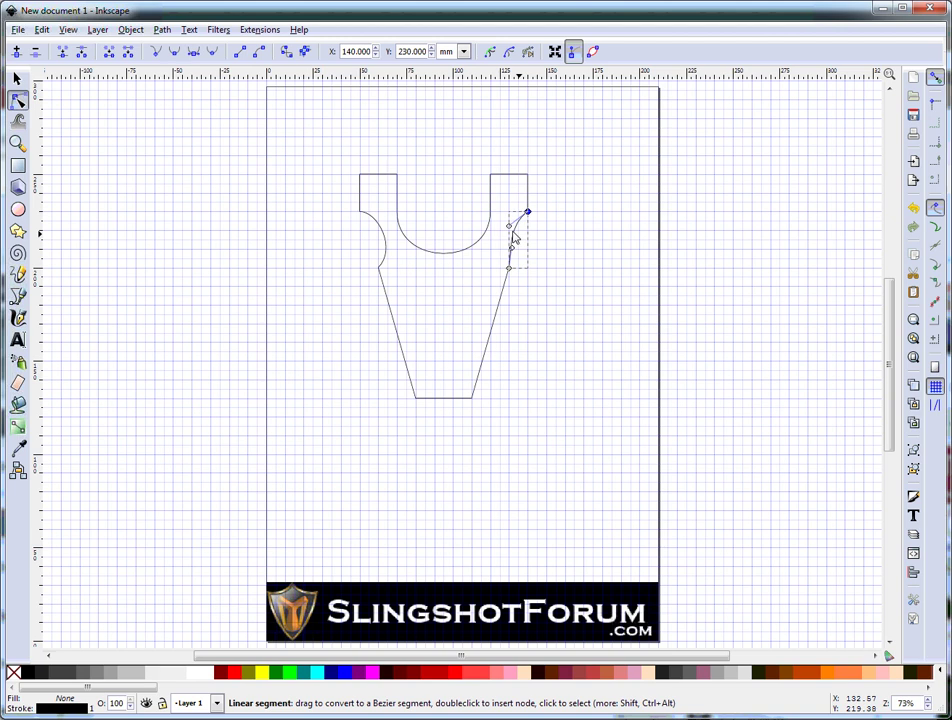
{"action": "left_click_drag", "start_coordinate": [514, 234], "coordinate": [491, 253]}
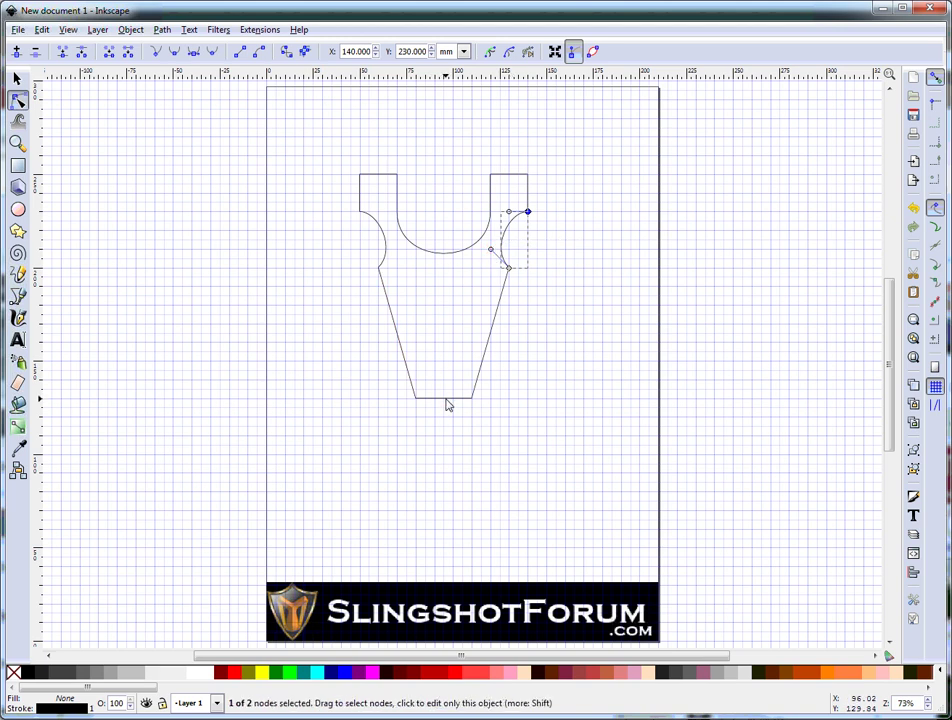
{"action": "left_click", "coordinate": [446, 399]}
Step: Round the handle's flat bottom into a U and bow its left side into a curve
{"action": "left_click", "coordinate": [447, 400]}
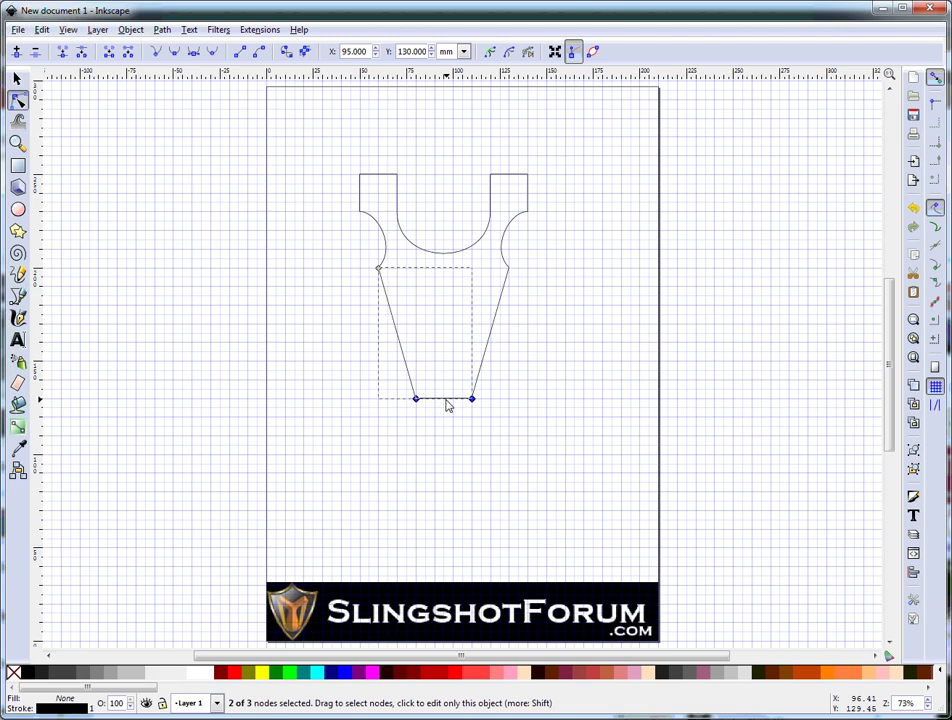
{"action": "left_click_drag", "start_coordinate": [447, 403], "coordinate": [474, 459]}
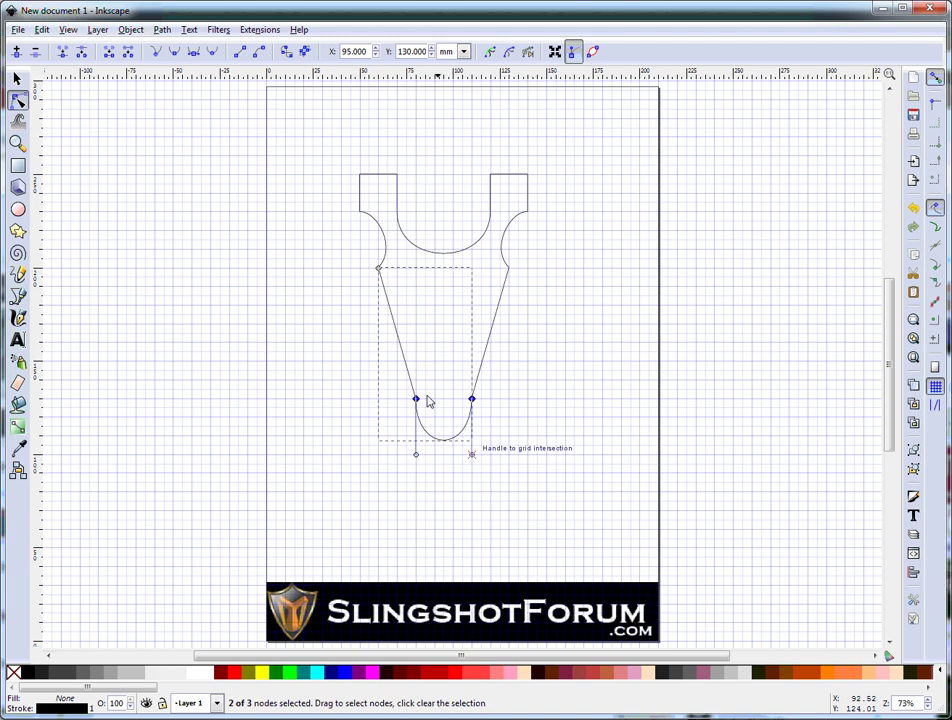
{"action": "left_click", "coordinate": [404, 354]}
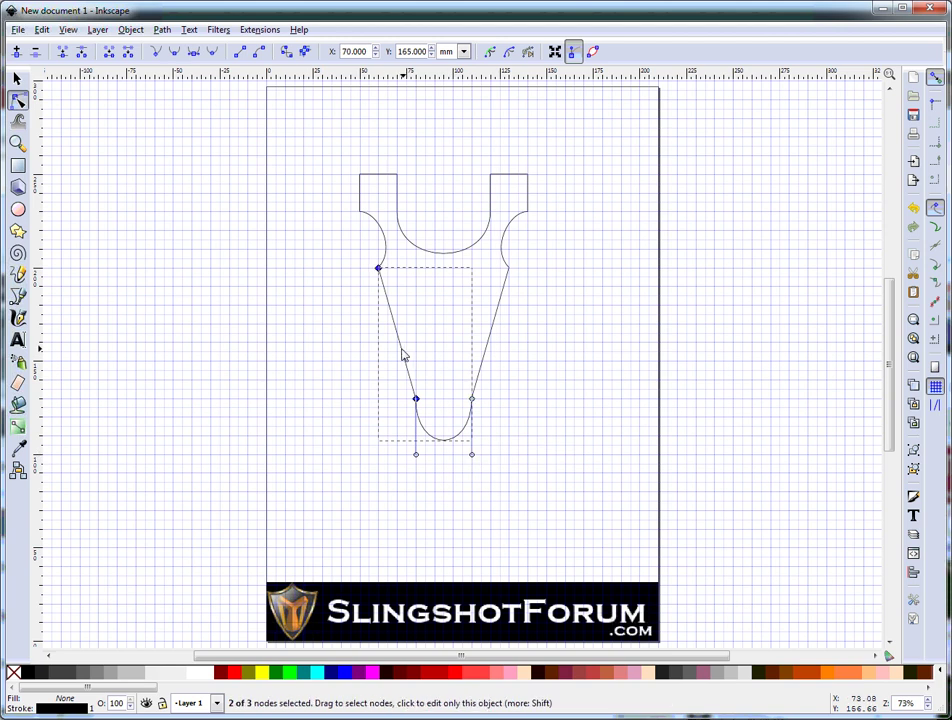
{"action": "left_click_drag", "start_coordinate": [403, 354], "coordinate": [399, 275]}
{"action": "left_click_drag", "start_coordinate": [435, 311], "coordinate": [436, 275]}
Step: Bow the handle's right side into a curve and fine-tune the top-left corner's curve
{"action": "left_click", "coordinate": [496, 316]}
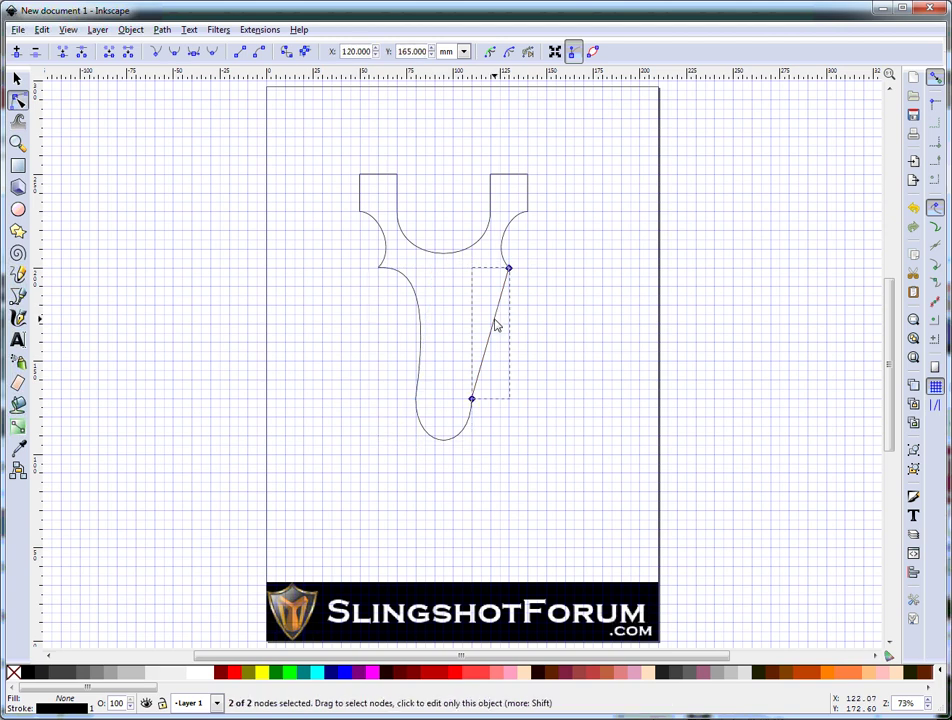
{"action": "left_click_drag", "start_coordinate": [494, 324], "coordinate": [472, 272]}
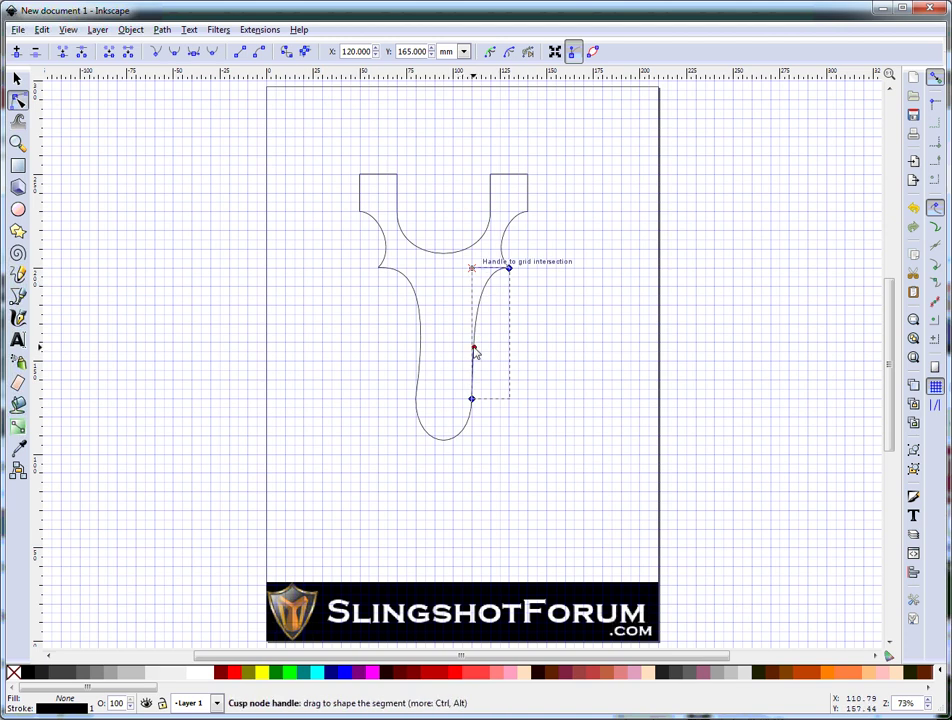
{"action": "left_click_drag", "start_coordinate": [475, 349], "coordinate": [453, 271]}
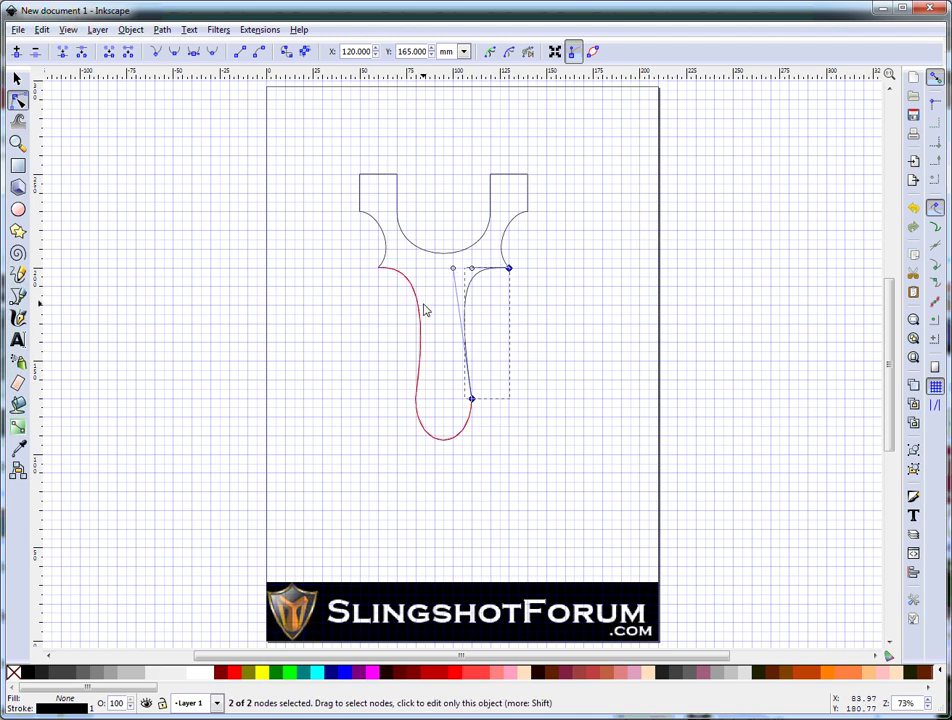
{"action": "left_click", "coordinate": [420, 313]}
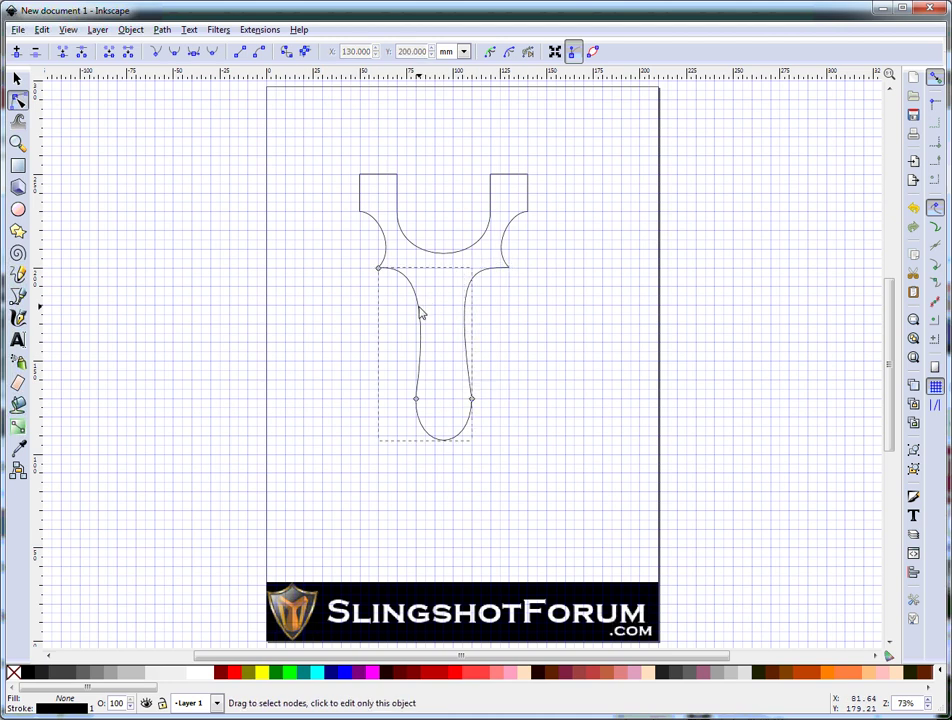
{"action": "left_click", "coordinate": [378, 268]}
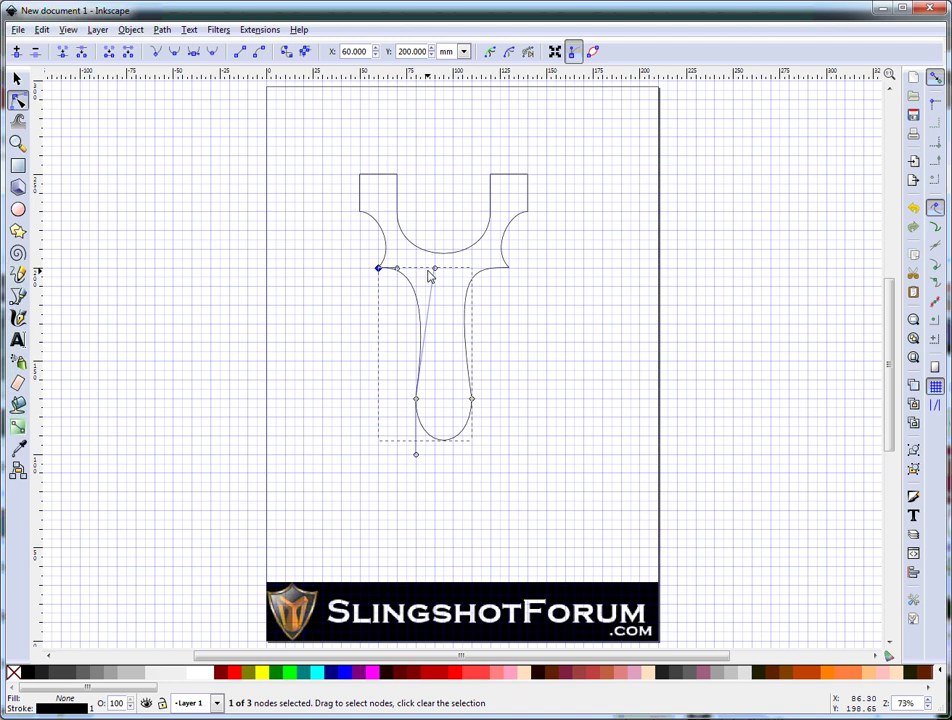
{"action": "mouse_move", "coordinate": [437, 276]}
{"action": "left_mouse_down"}
{"action": "mouse_move", "coordinate": [417, 274]}
{"action": "mouse_move", "coordinate": [440, 279]}
{"action": "left_mouse_up"}
Step: Drag the handle's top-left node down and outward to a lower grid intersection
{"action": "key", "text": "s"}
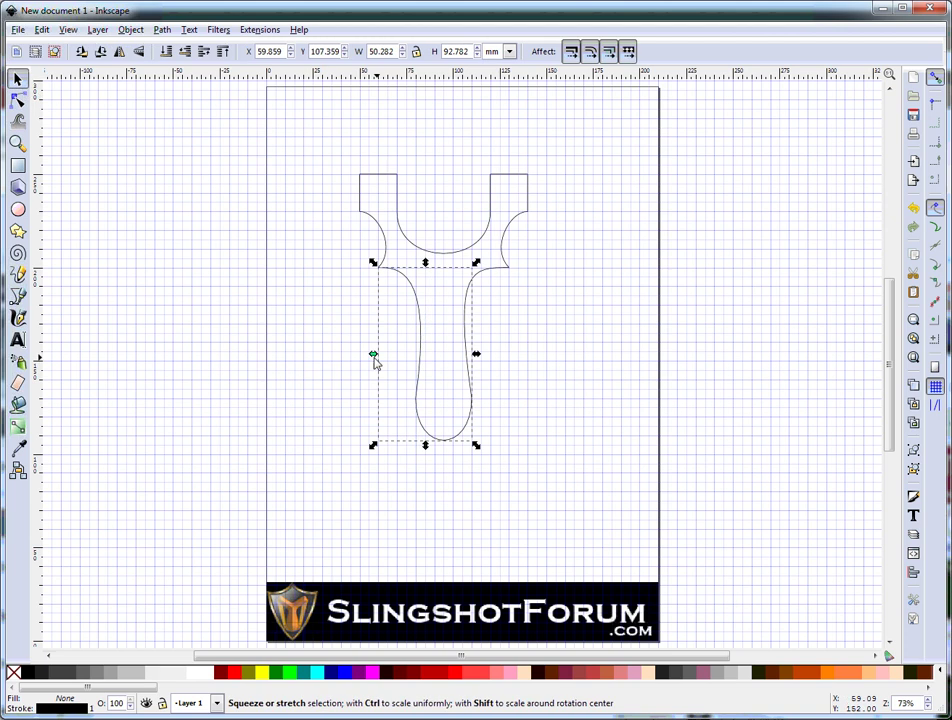
{"action": "left_click", "coordinate": [322, 314]}
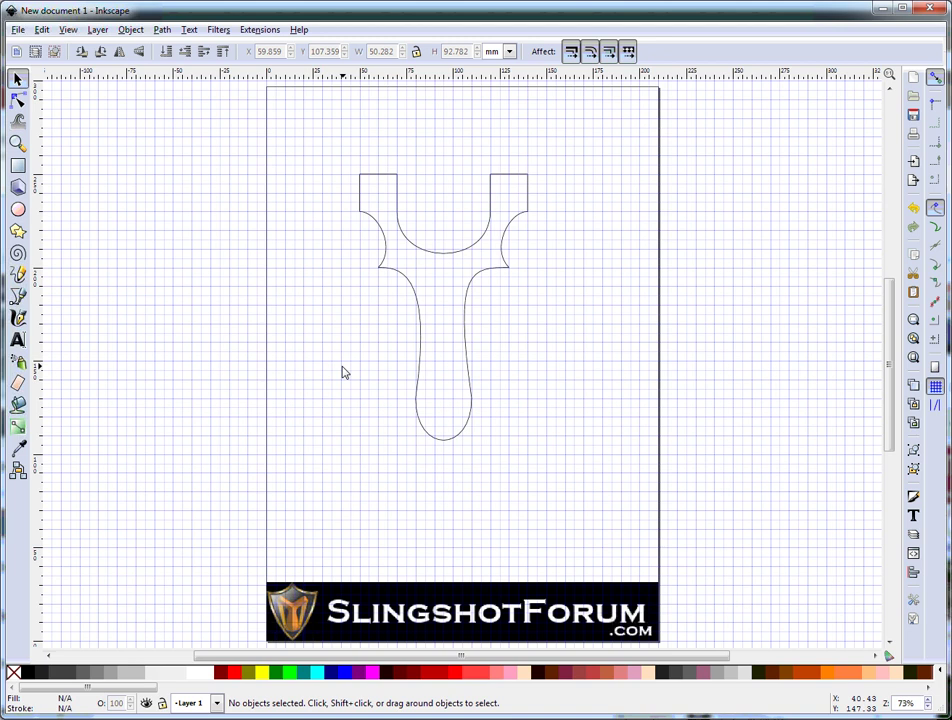
{"action": "left_click", "coordinate": [17, 100]}
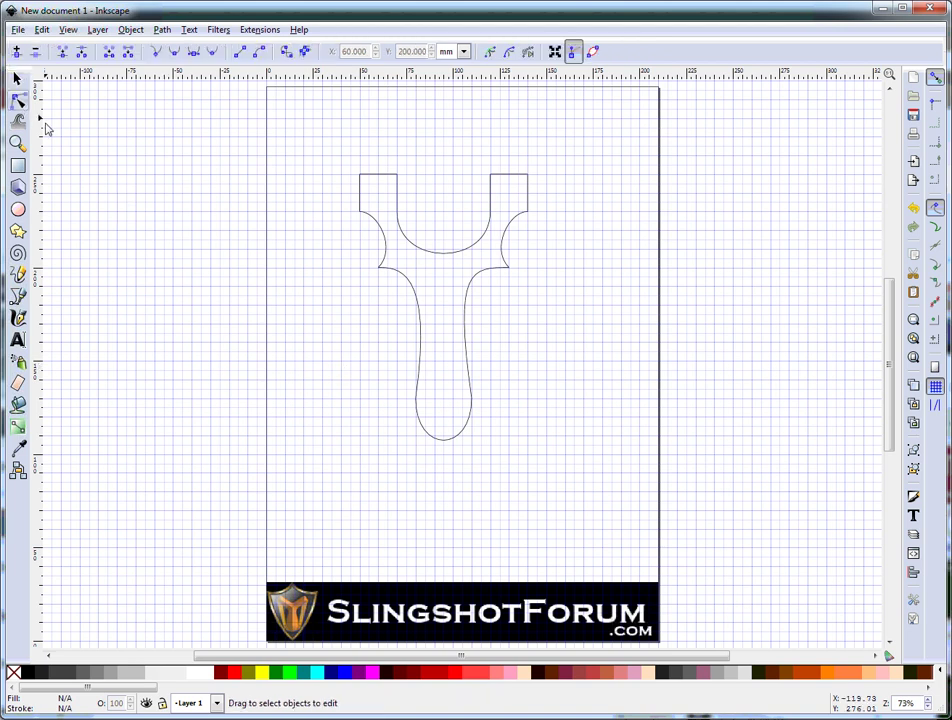
{"action": "left_click", "coordinate": [379, 271]}
{"action": "left_click_drag", "start_coordinate": [379, 271], "coordinate": [363, 308]}
{"action": "left_click", "coordinate": [379, 270]}
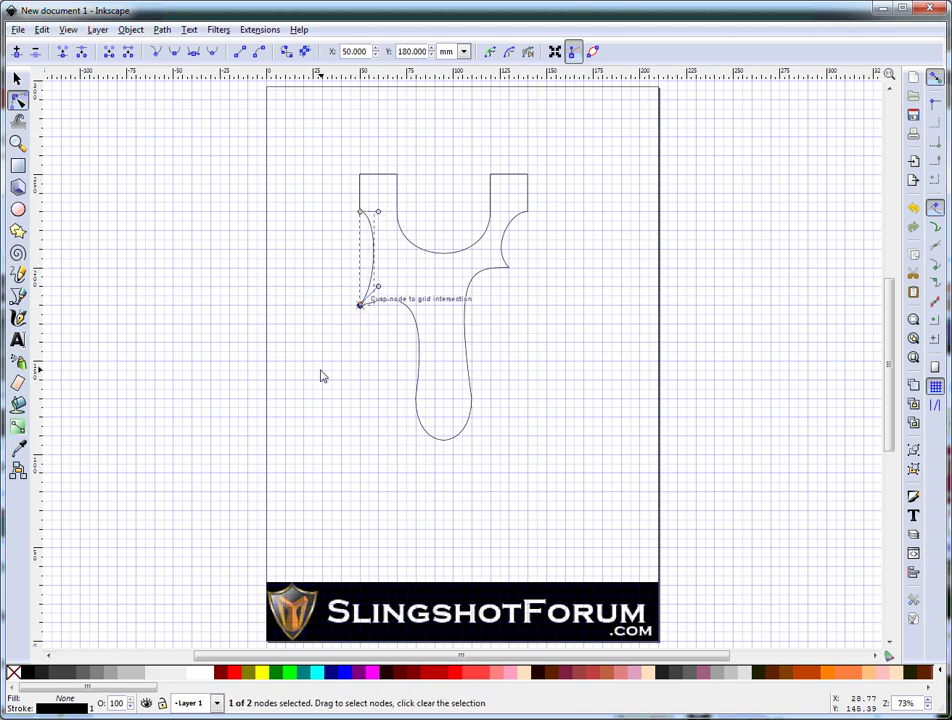